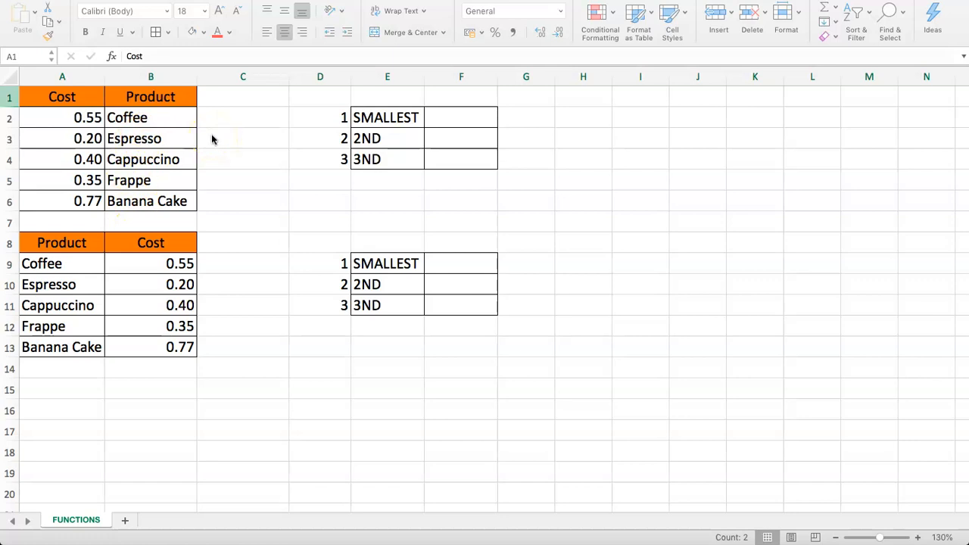
left_click(348, 117)
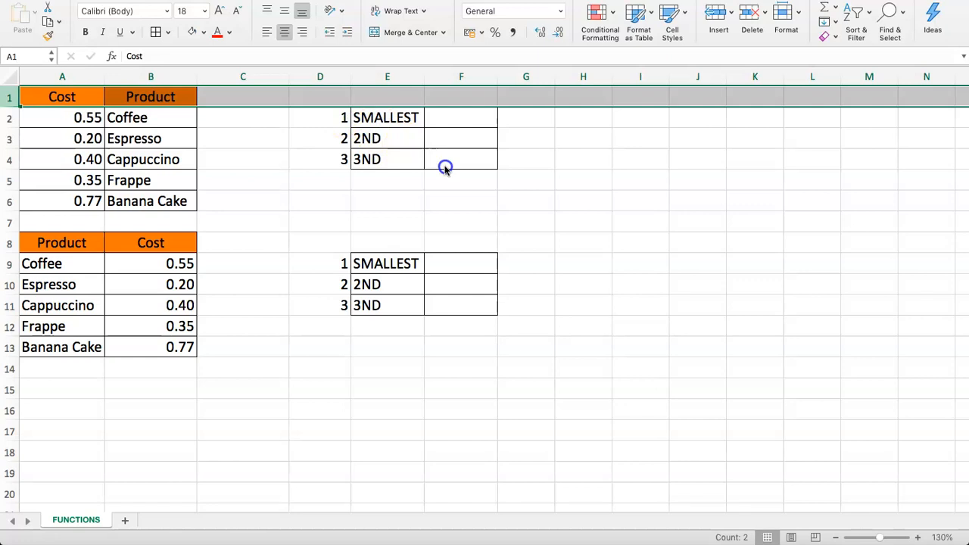
left_click(454, 129)
left_click_drag(389, 115, 465, 163)
Step: Enter the formula =SMALL(A2:A6,D2) in F2 to find the smallest cost in the upper table
left_click(447, 125)
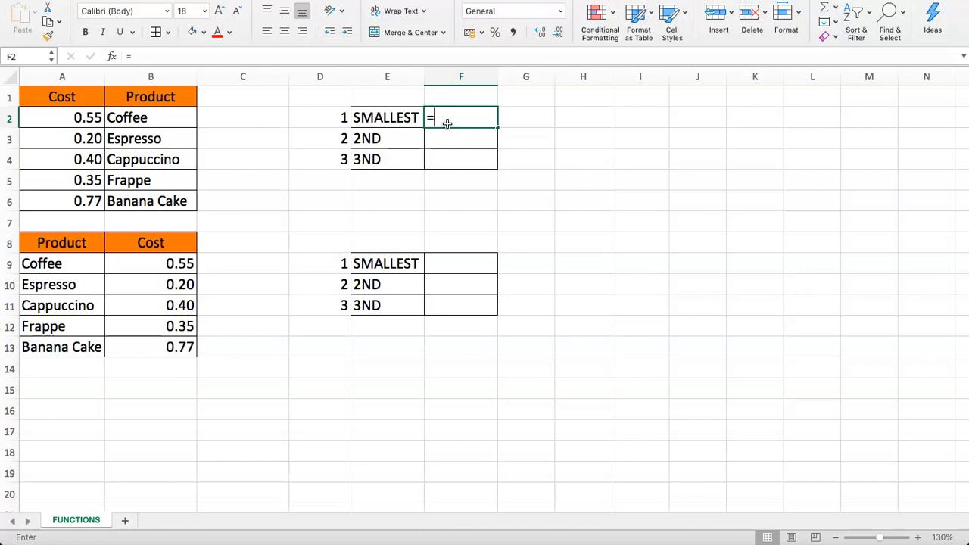
left_click_drag(429, 128, 63, 144)
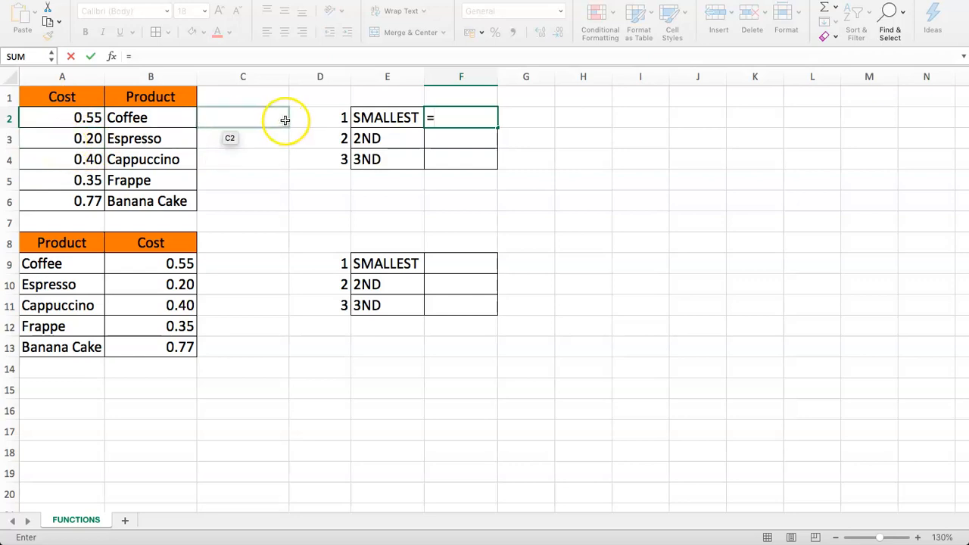
type("SMALL(")
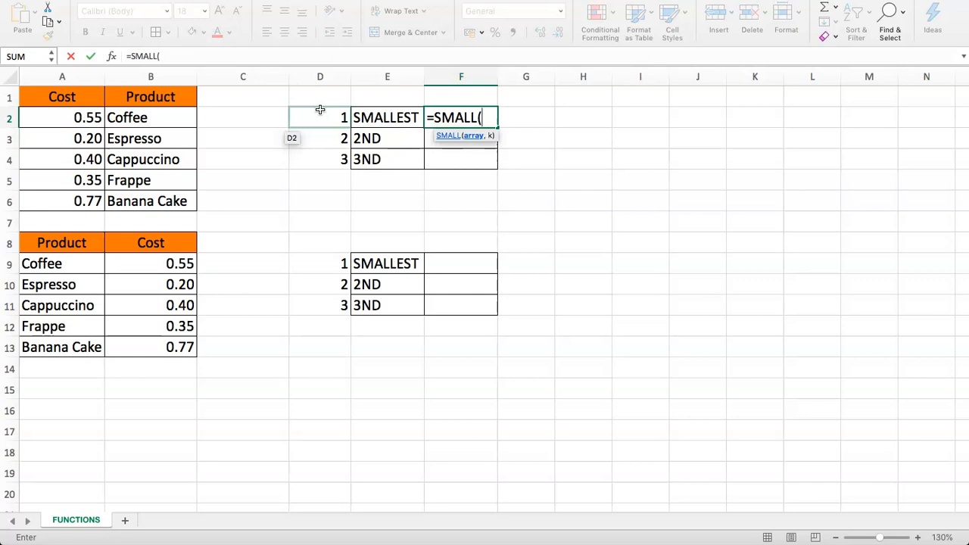
left_click(199, 57)
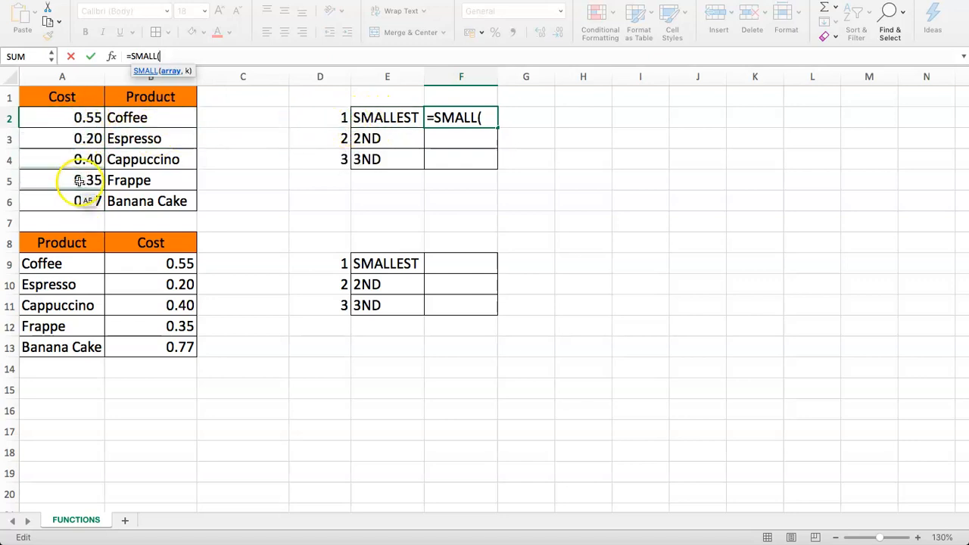
left_click_drag(84, 117, 84, 200)
type(",")
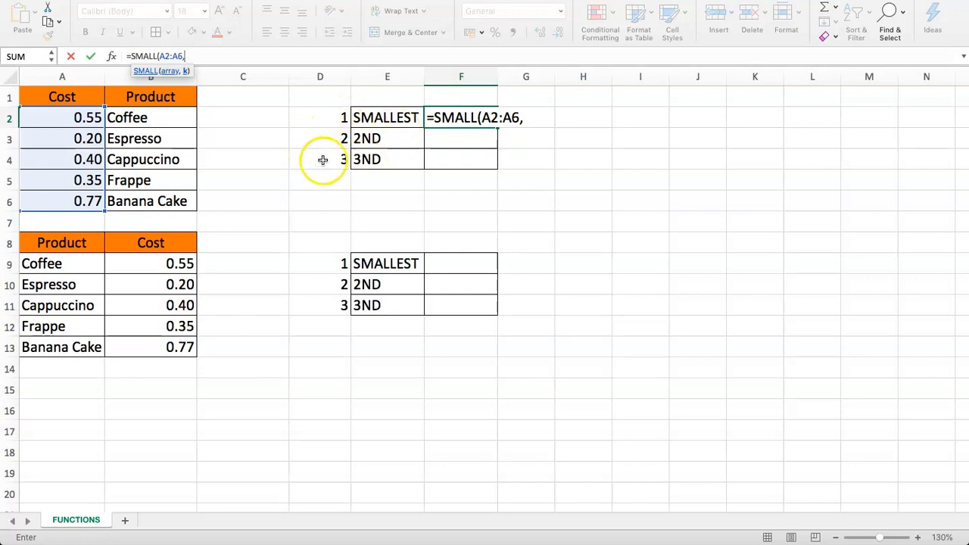
left_click(320, 120)
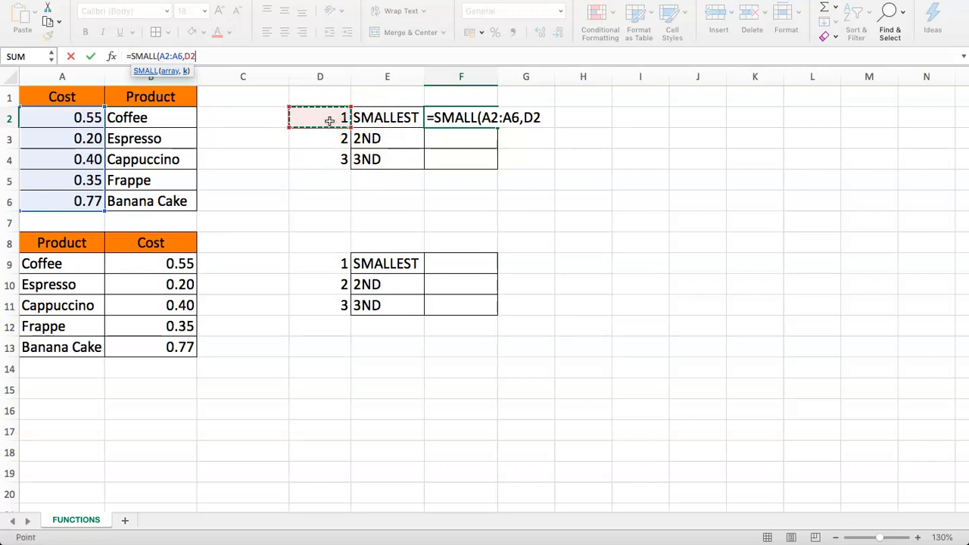
type(")")
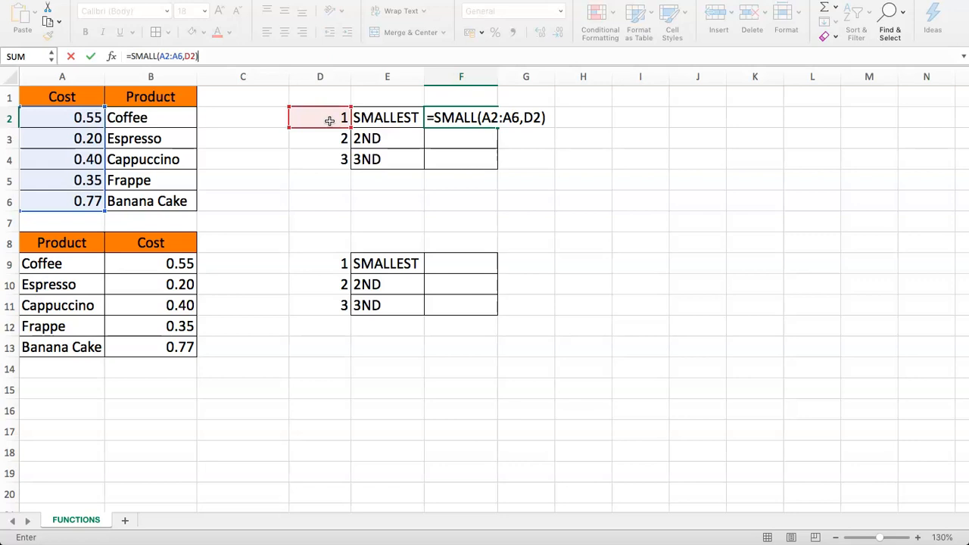
key("Return")
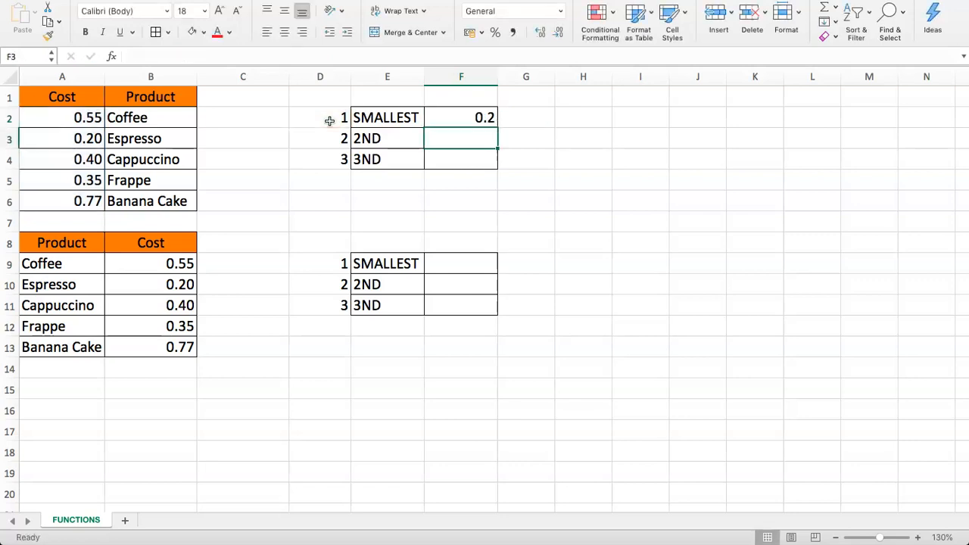
Step: Format the upper result cells F2:F4 to show two decimal places
left_click(446, 124)
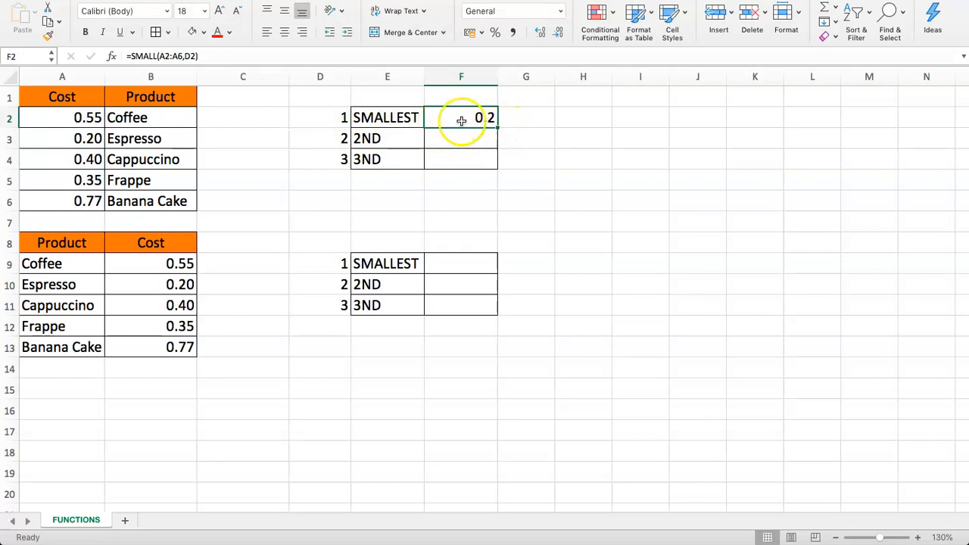
left_click_drag(463, 123, 459, 159)
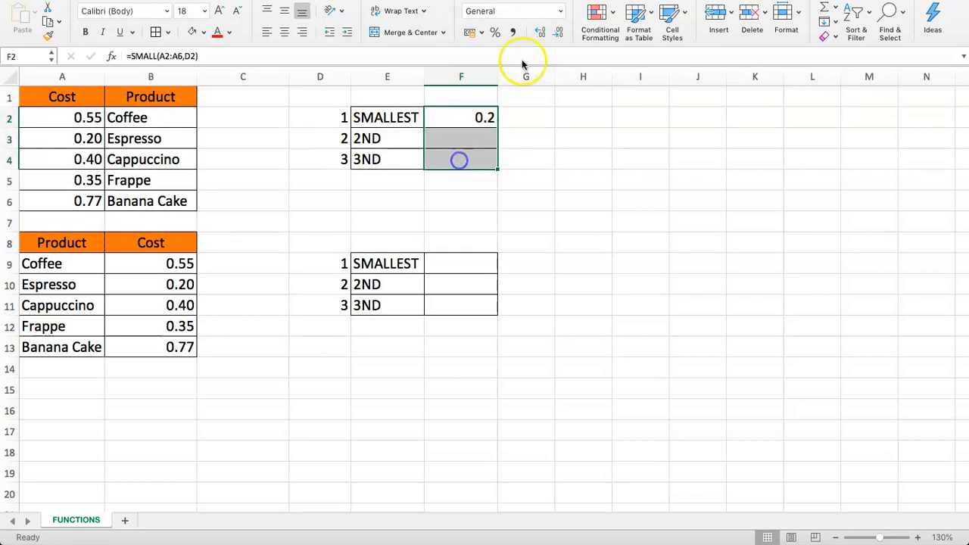
left_click(539, 31)
left_click(444, 182)
left_click(437, 124)
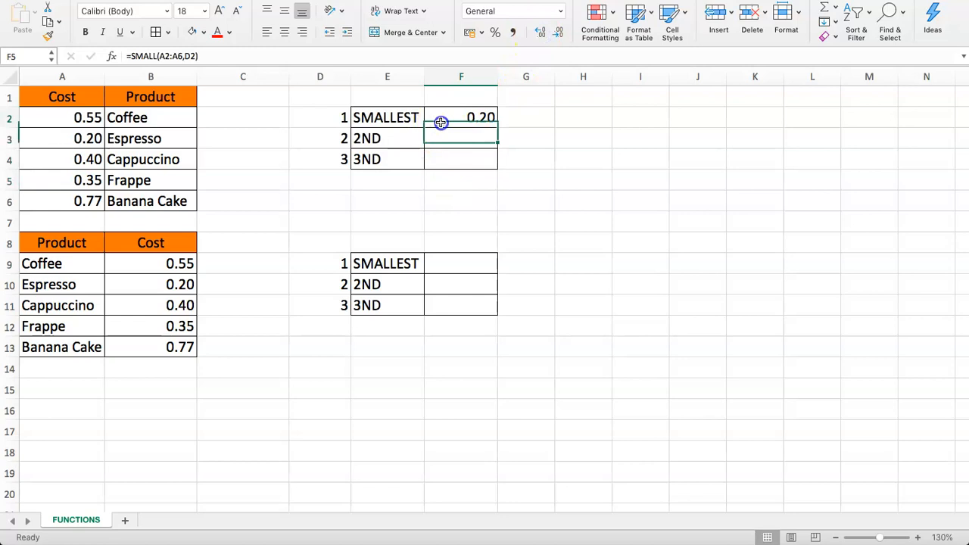
left_click(386, 123)
left_click(465, 139)
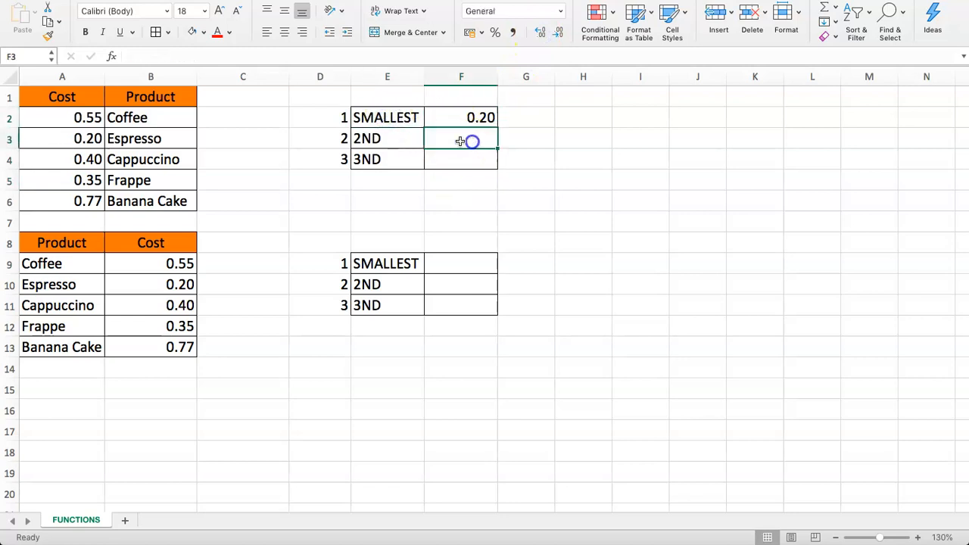
left_click(447, 161)
type("=")
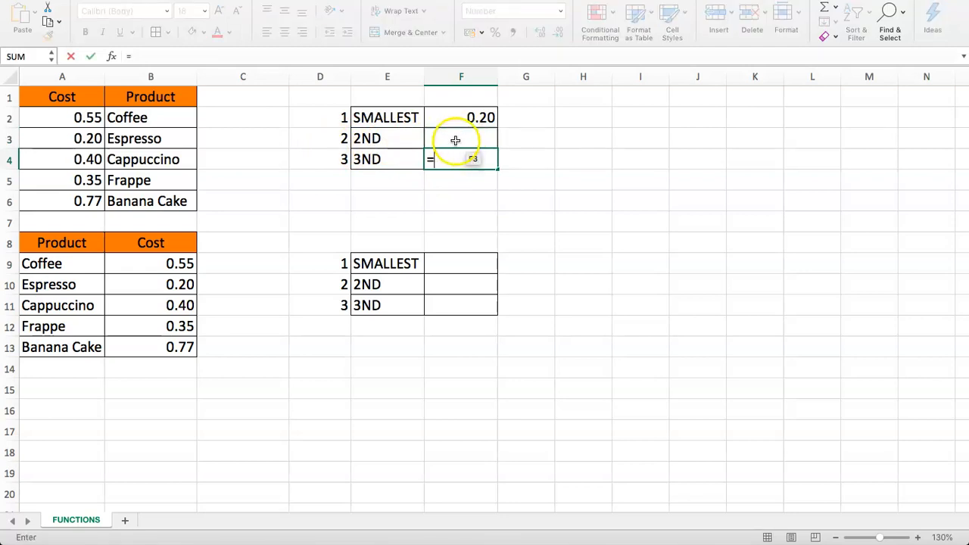
key("Escape")
Step: Enter the formula =SMALL(A2:A6,D3) in F3 to find the second smallest cost in the upper table
left_click(455, 140)
type("=SMAAL")
key("BackSpace")
key("BackSpace")
type("LL(")
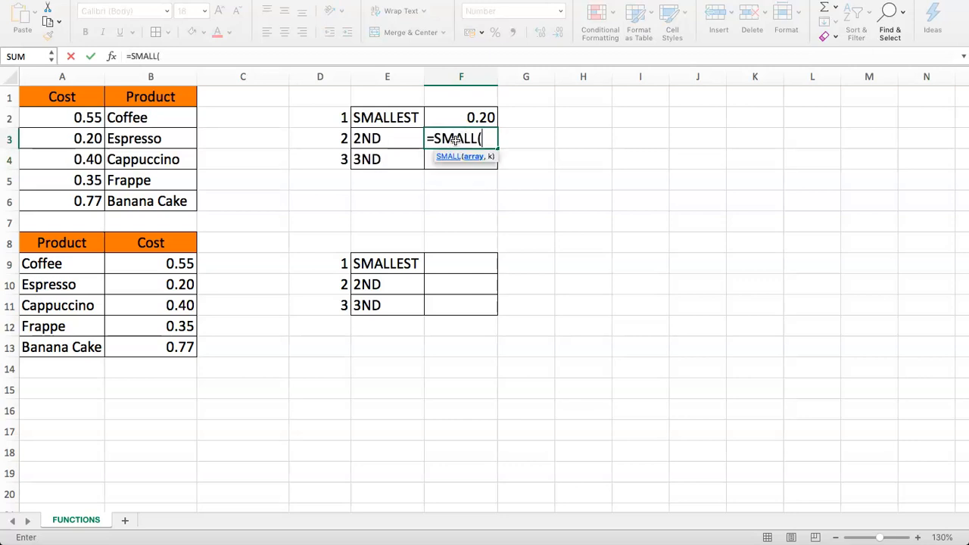
left_click(149, 118)
left_click_drag(97, 119, 70, 198)
type(",")
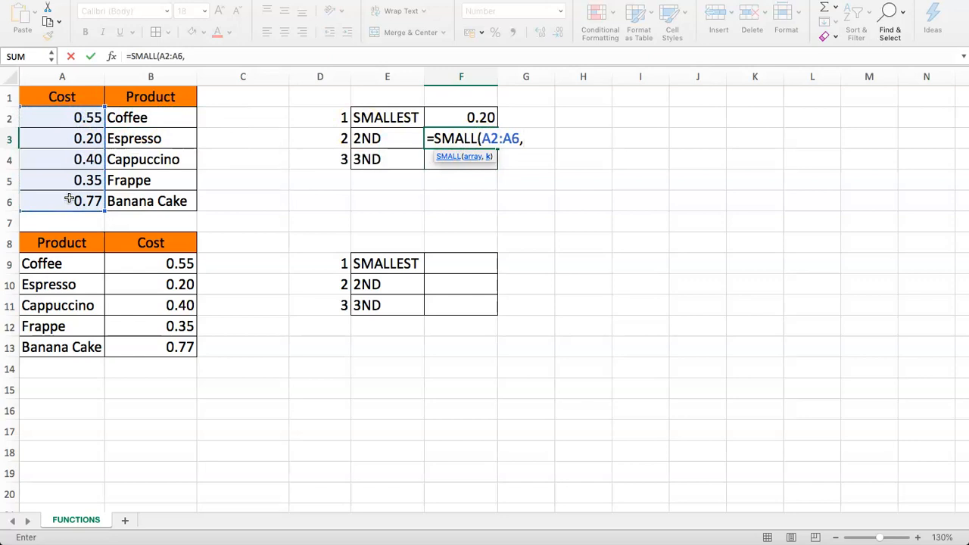
left_click(320, 141)
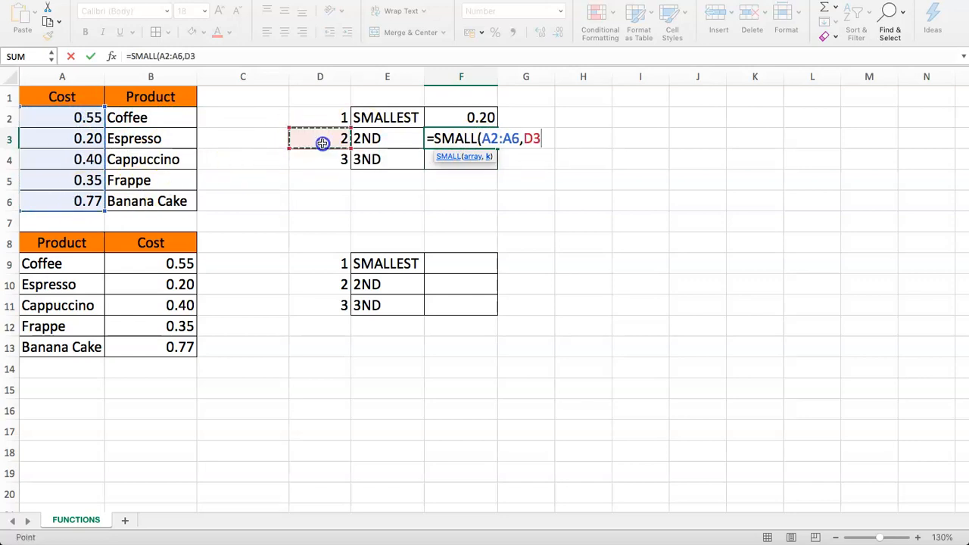
key("Return")
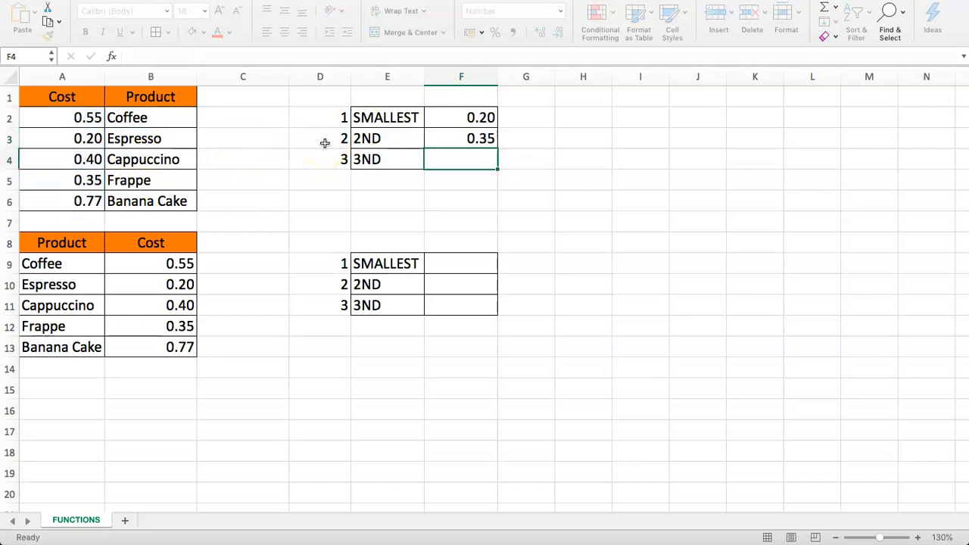
Step: Enter the formula =SMALL(A2:A6,D4) in F4 to find the third smallest cost in the upper table
type("=SMALL")
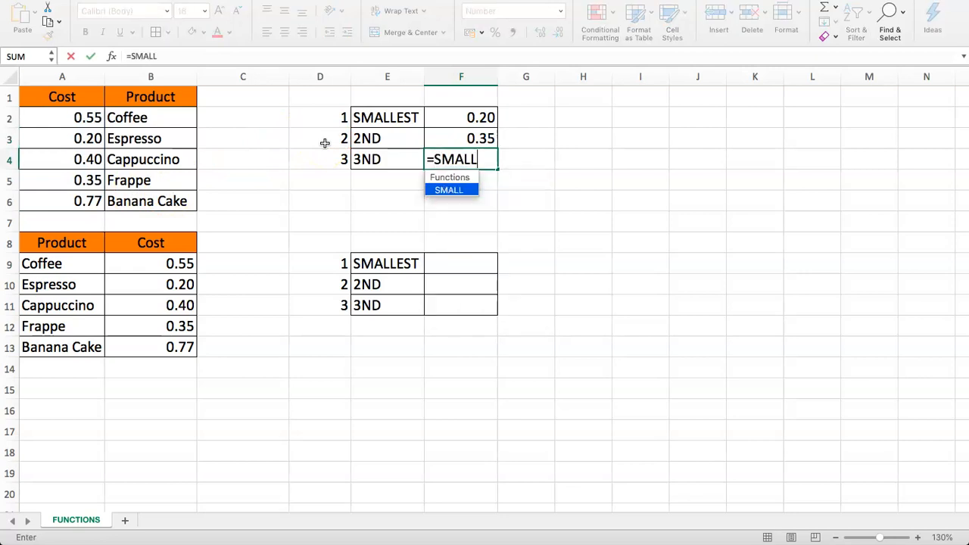
type("(")
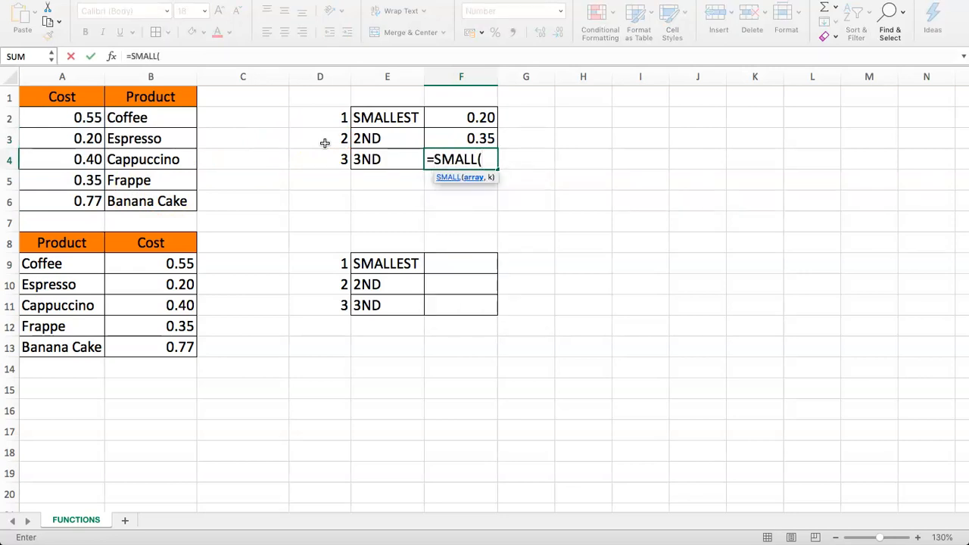
left_click_drag(89, 119, 91, 199)
type(",")
left_click(299, 159)
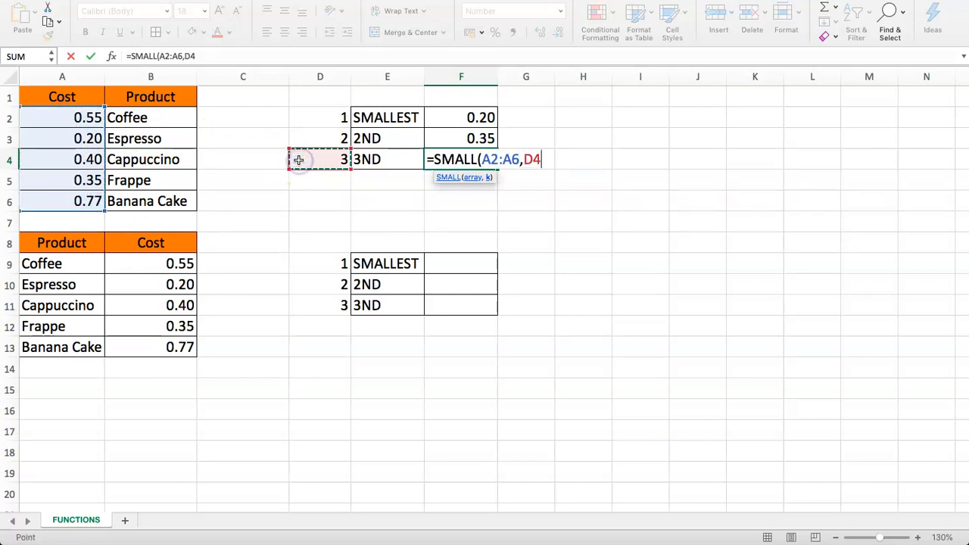
type(")")
key("Return")
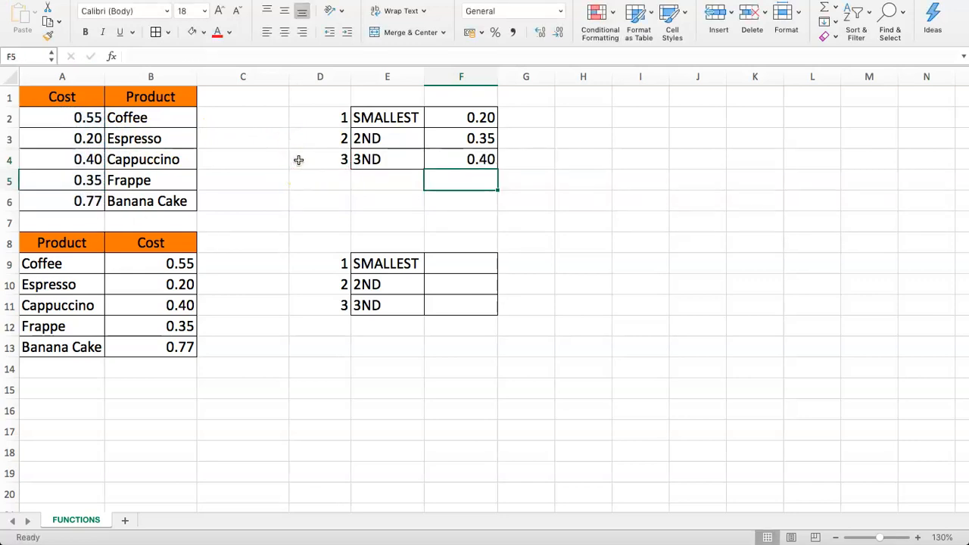
left_click(421, 270)
left_click_drag(429, 286, 447, 305)
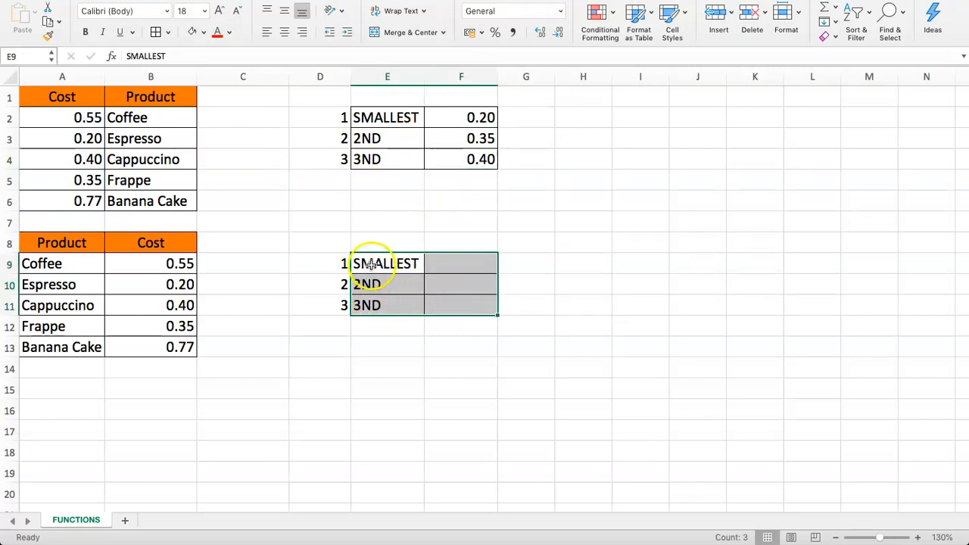
left_click(412, 220)
left_click(435, 278)
Step: Enter the formula =SMALL(B9:B13,D9) in F9 to find the smallest cost in the lower table
left_click(441, 261)
type("=SMALL(")
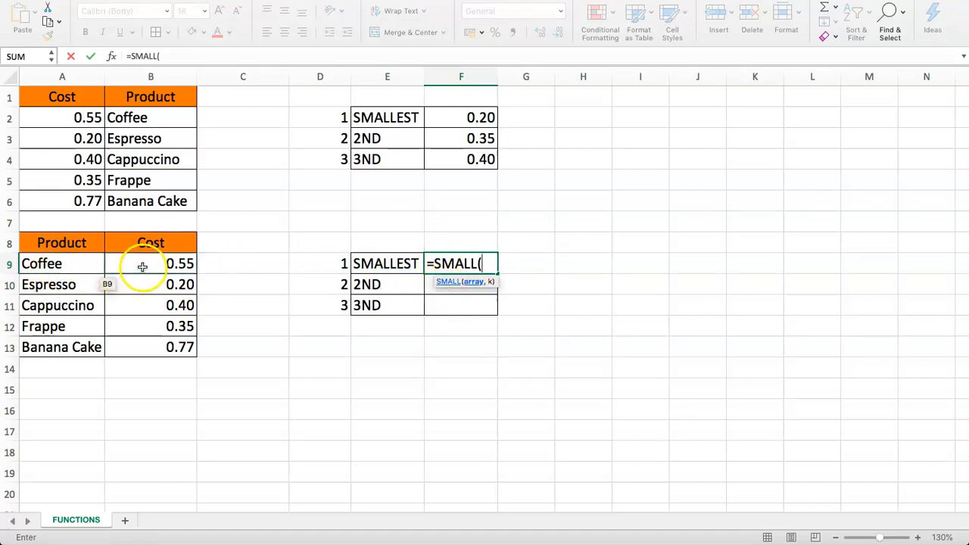
left_click_drag(142, 268, 149, 347)
type(",")
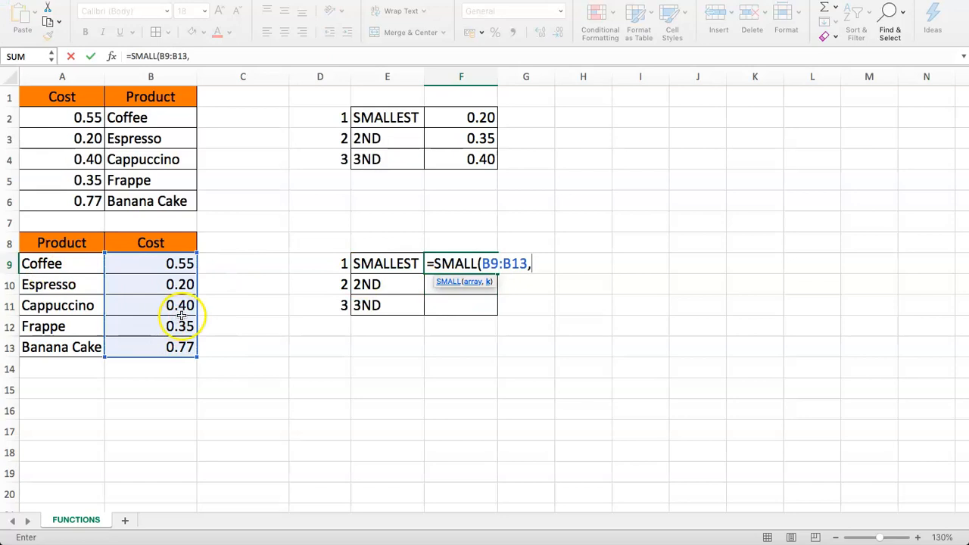
left_click(327, 268)
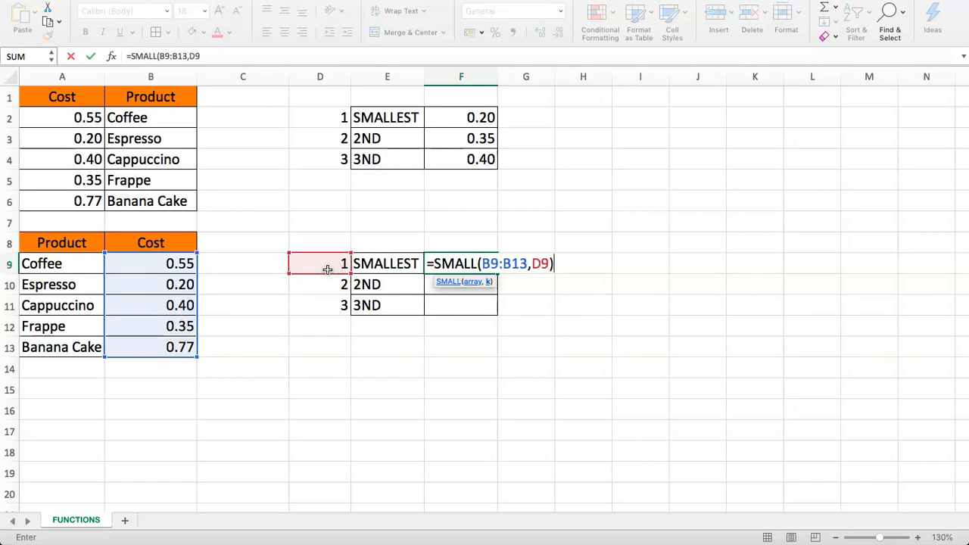
key("Return")
Step: Copy the F9 formula down to F10 and F11, and correct the array range in both copies to B9:B13
left_click(488, 269)
left_click_drag(495, 273, 498, 310)
double_click(453, 288)
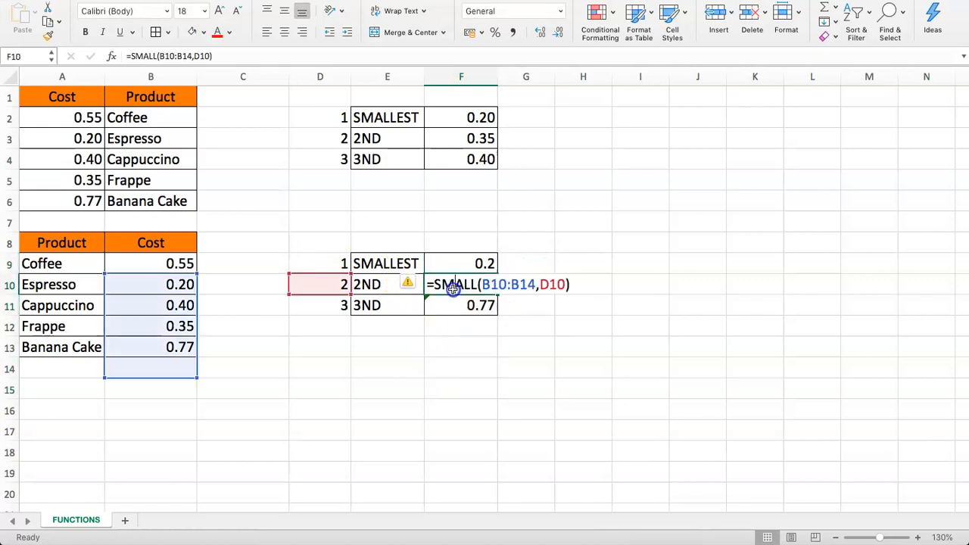
left_click_drag(157, 377, 158, 357)
key("Return")
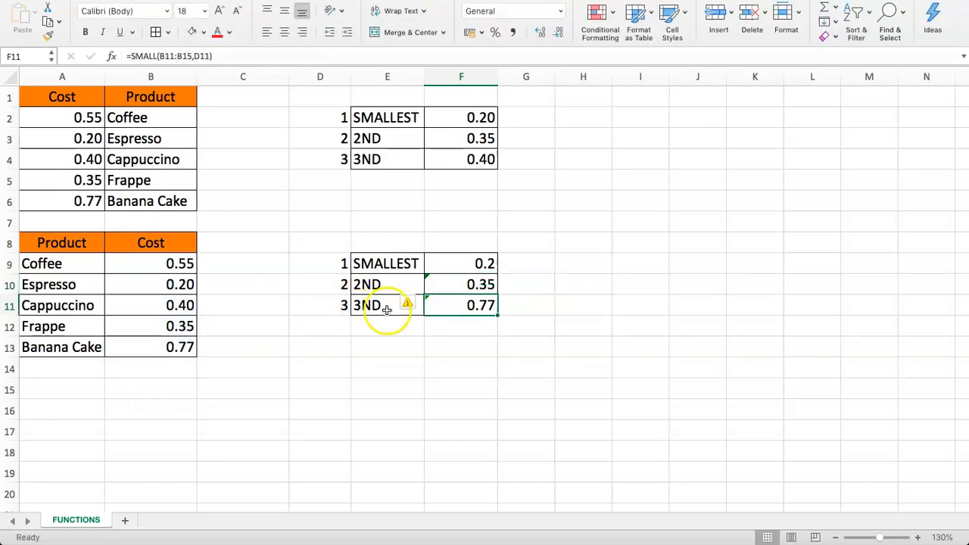
key("F2")
left_click_drag(165, 398, 160, 357)
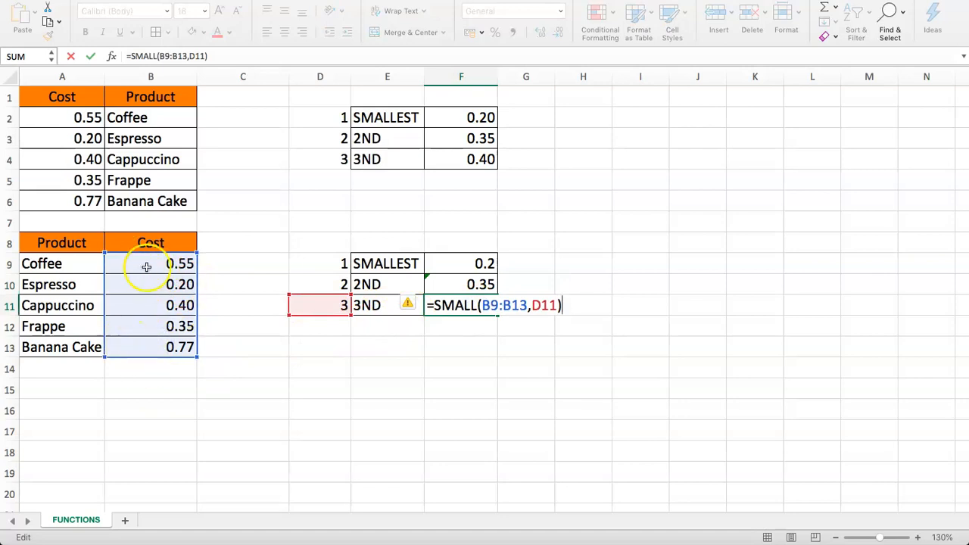
key("Return")
Step: Make the array range in the F9 SMALL formula absolute, so it reads =SMALL($B$9:$B$13,D9)
left_click(468, 258)
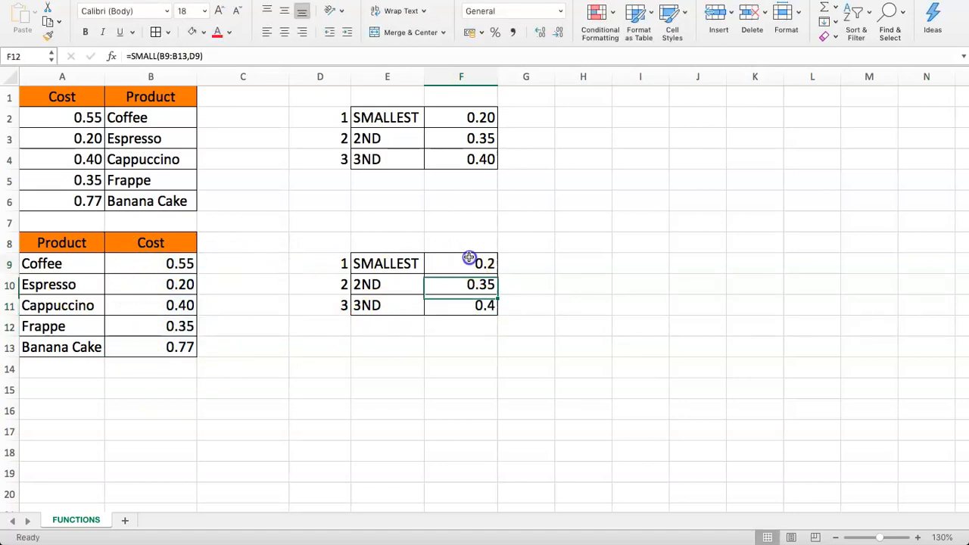
left_click(171, 56)
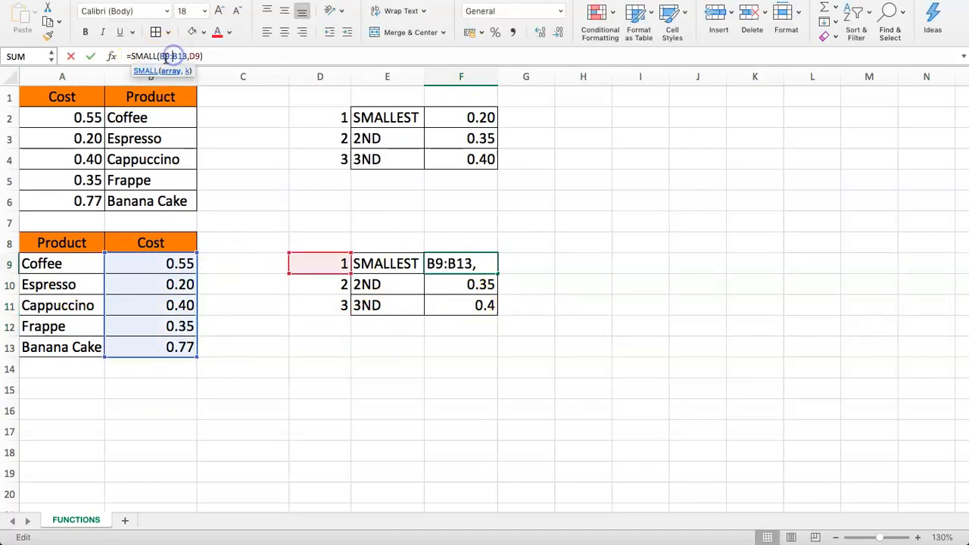
left_click(165, 57)
left_click(160, 55)
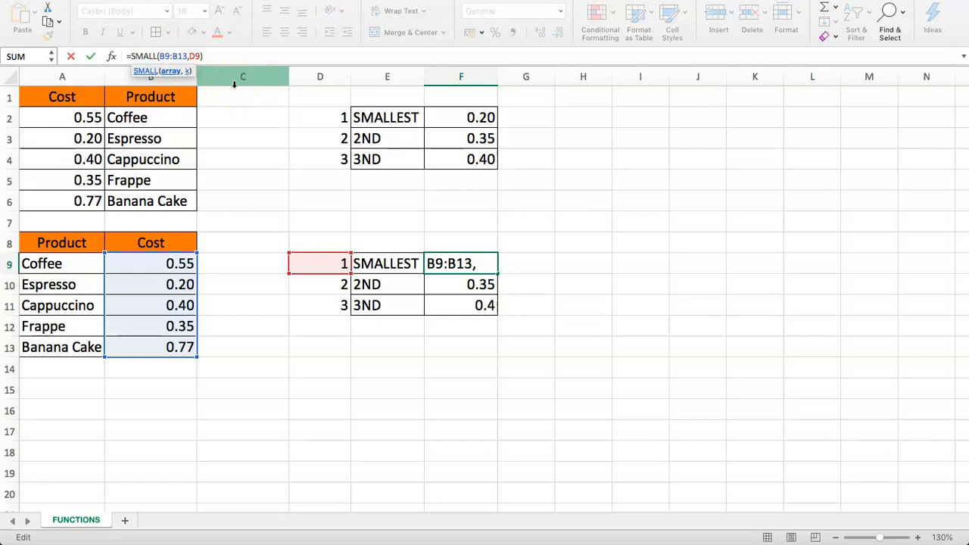
type("$")
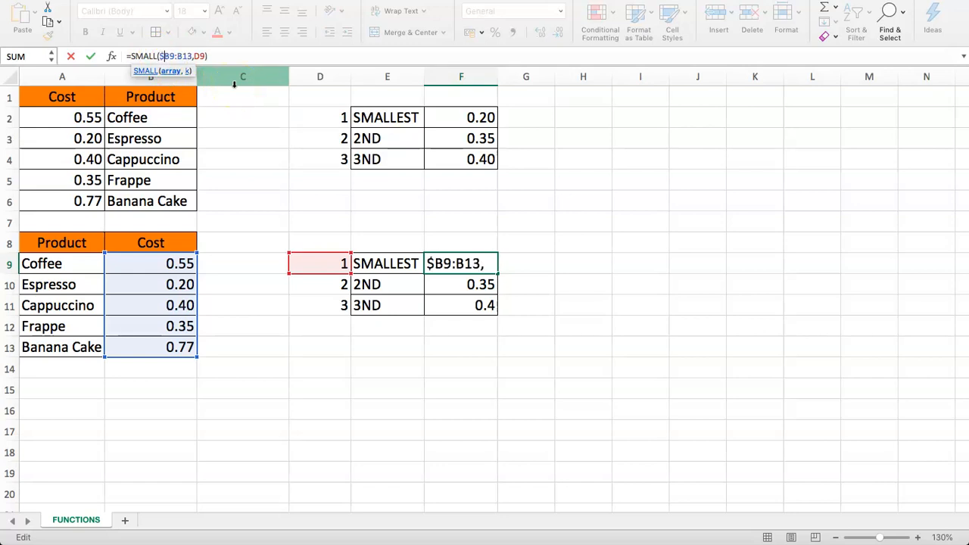
left_click(169, 56)
type("$")
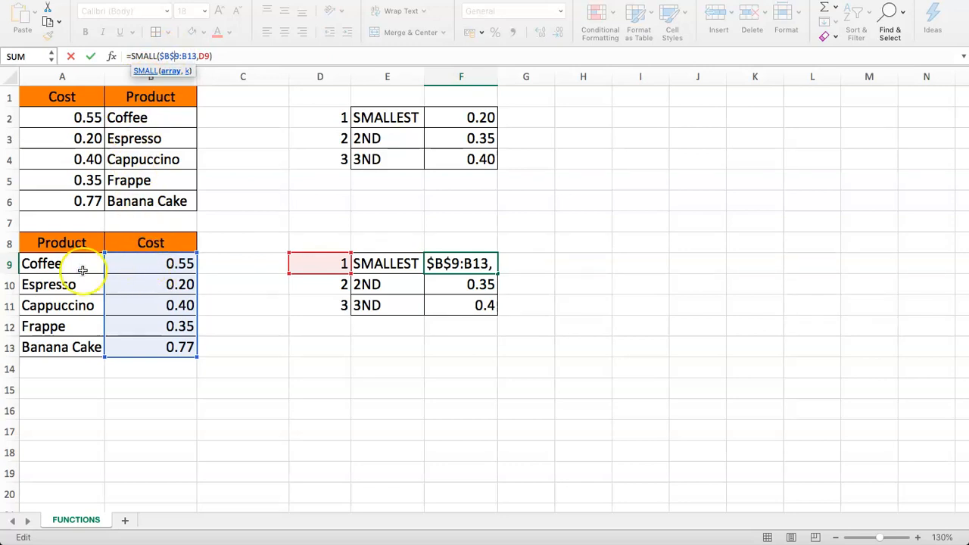
left_click(188, 56)
type("$")
left_click(193, 57)
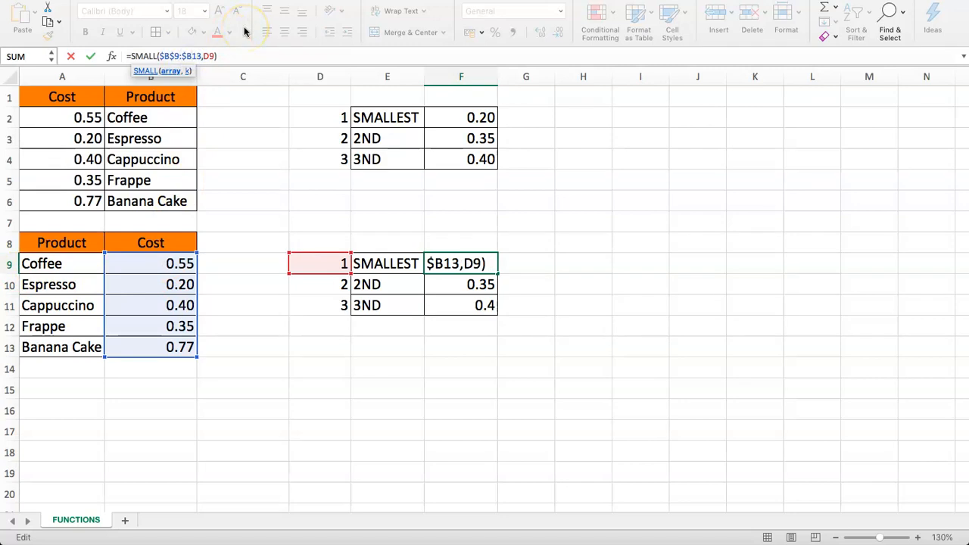
type("$")
key("Return")
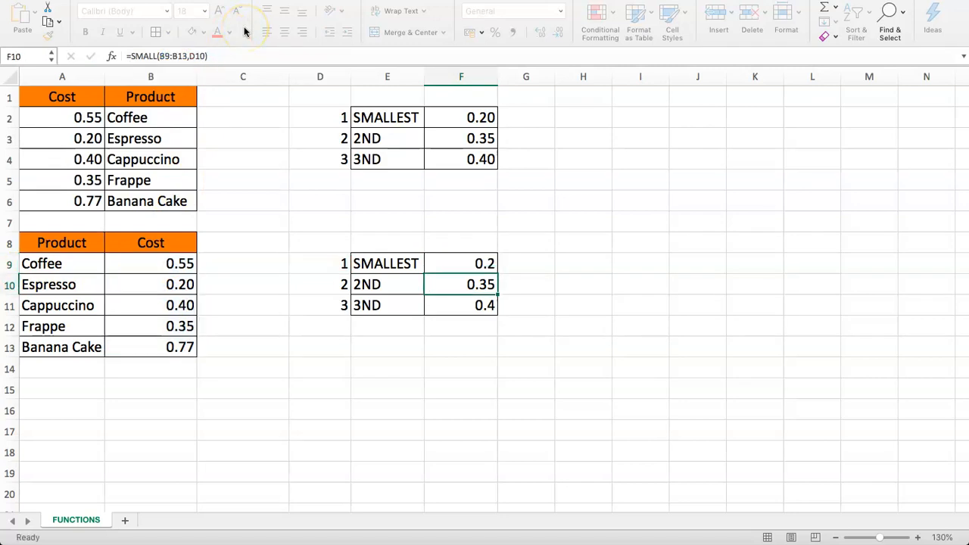
Step: Fill the F9 formula down through F11 and check the cell references of the copy in F10
left_click(461, 256)
left_click_drag(497, 273, 497, 313)
left_click(456, 288)
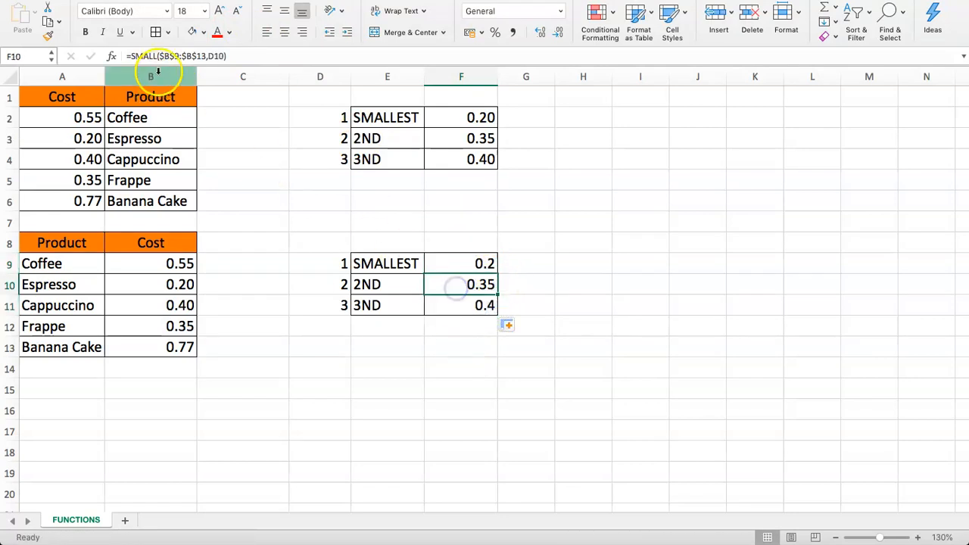
double_click(465, 288)
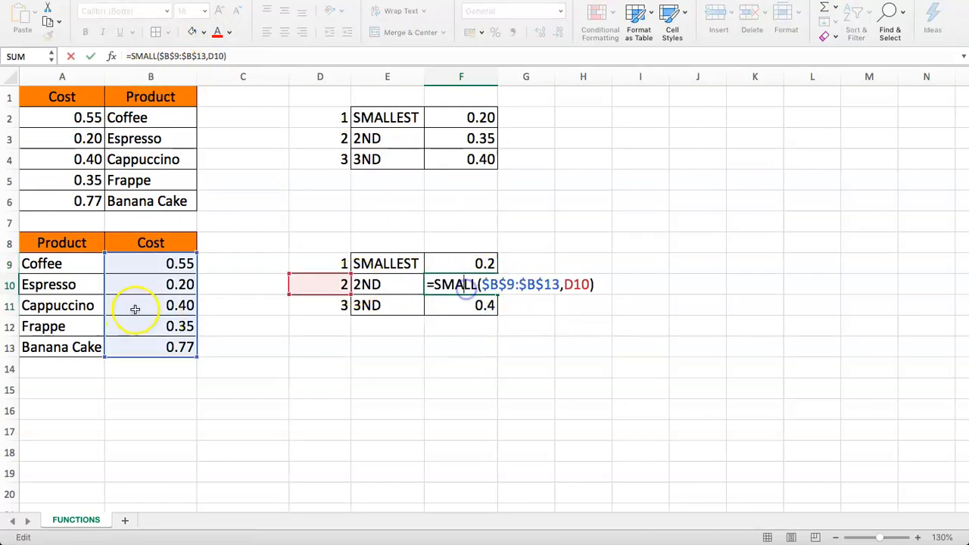
key("Escape")
Step: Replace the SMALLEST label in E2 with the start of a VLOOKUP formula that uses F2 as the lookup value
left_click(490, 114)
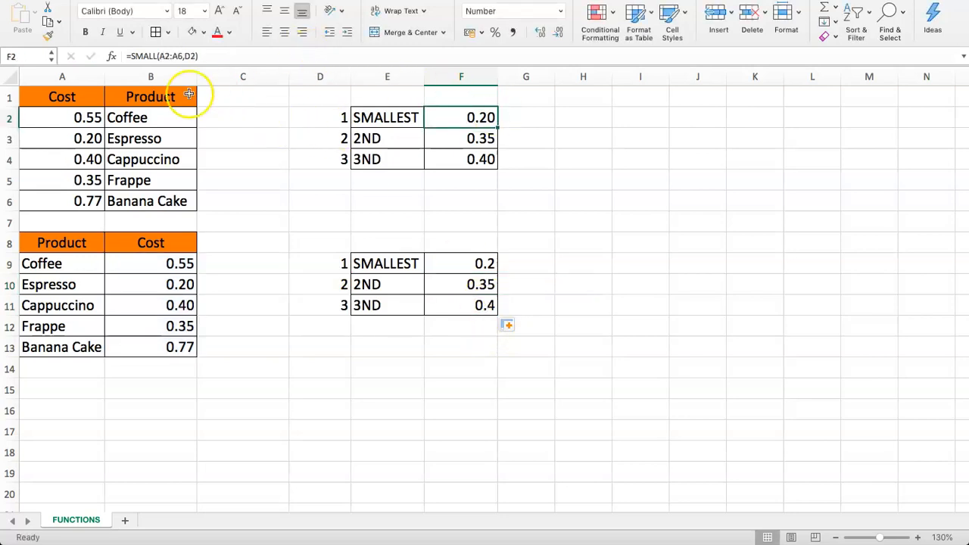
left_click(388, 120)
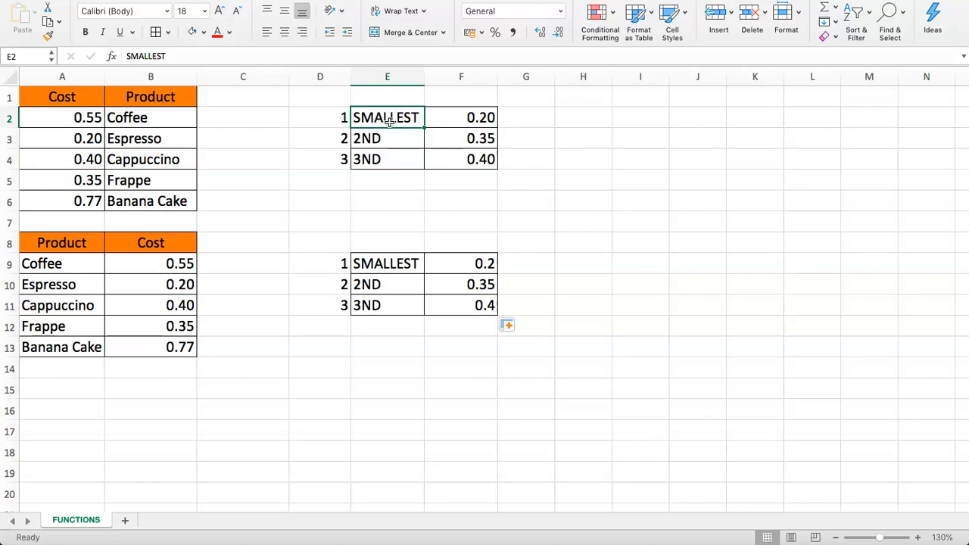
left_click(461, 117)
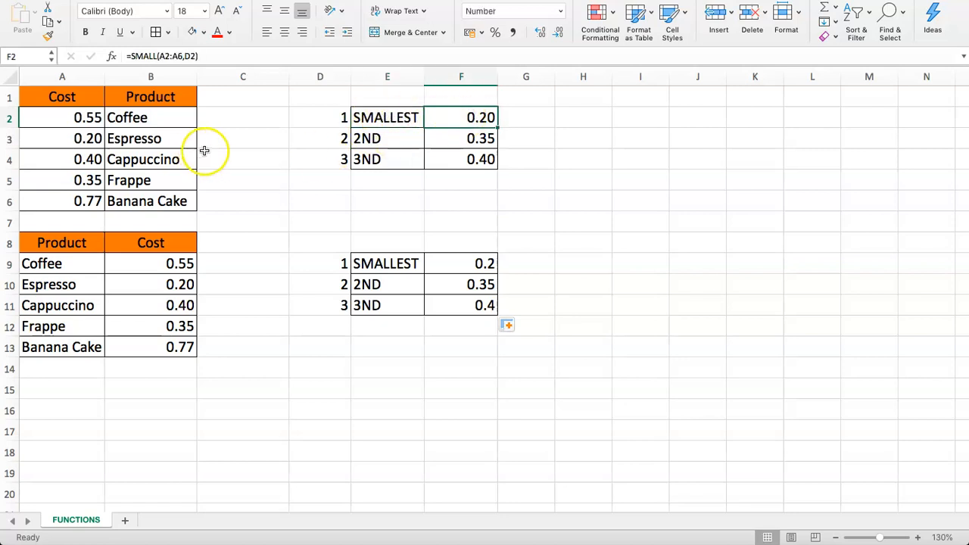
left_click(368, 114)
type("=")
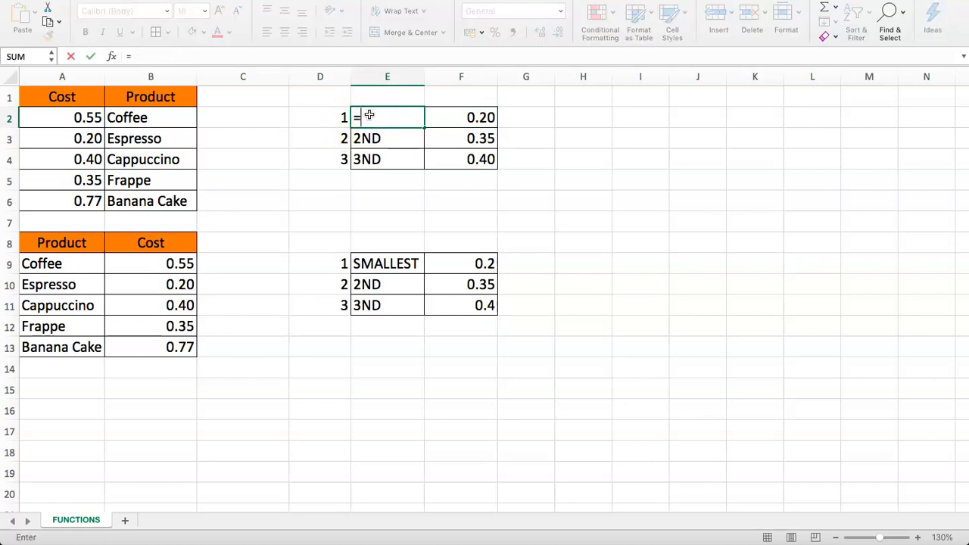
type("VLOOKI")
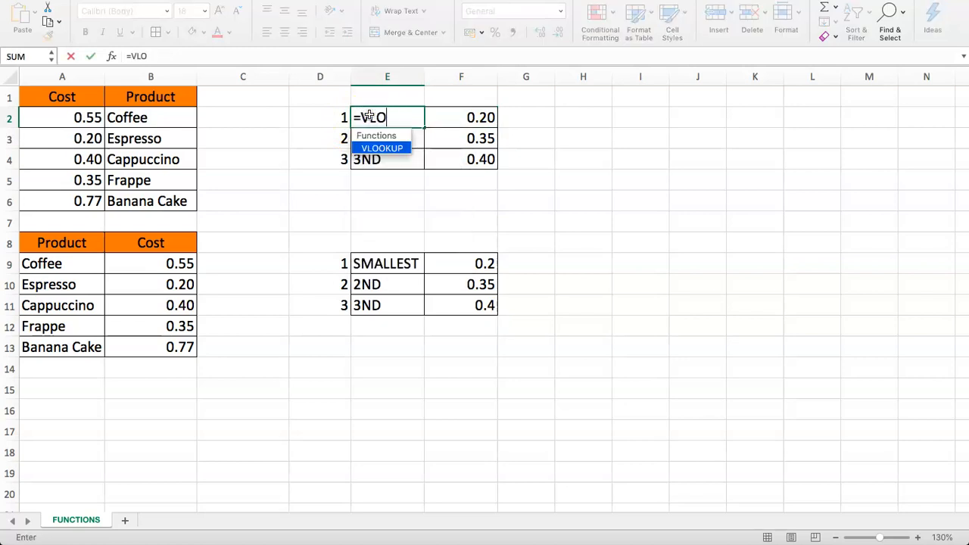
key("BackSpace")
key("BackSpace")
type("UP(")
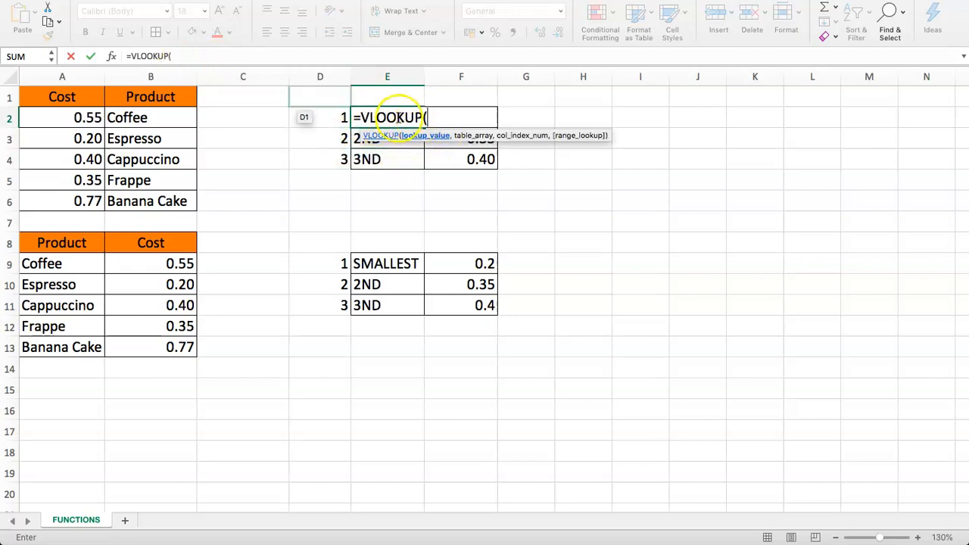
left_click(151, 56)
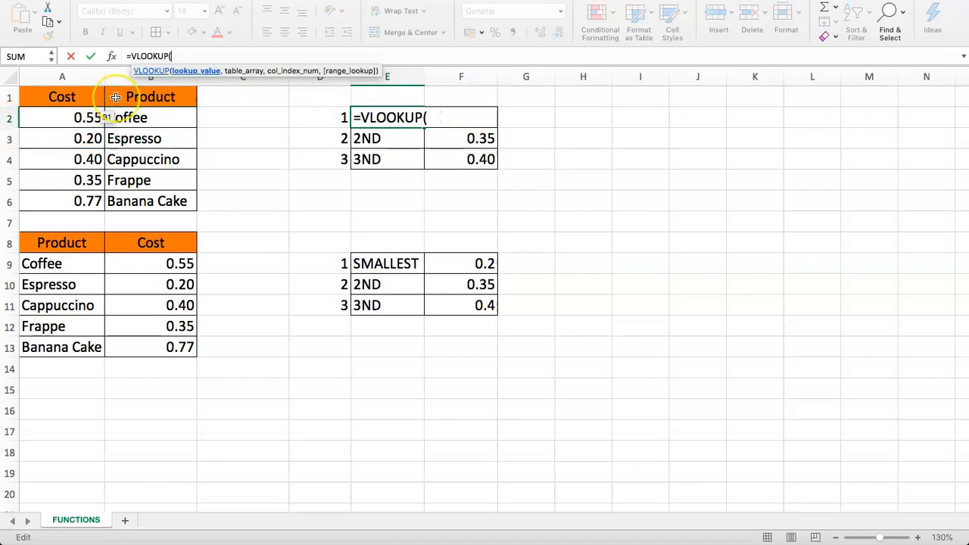
type("F2")
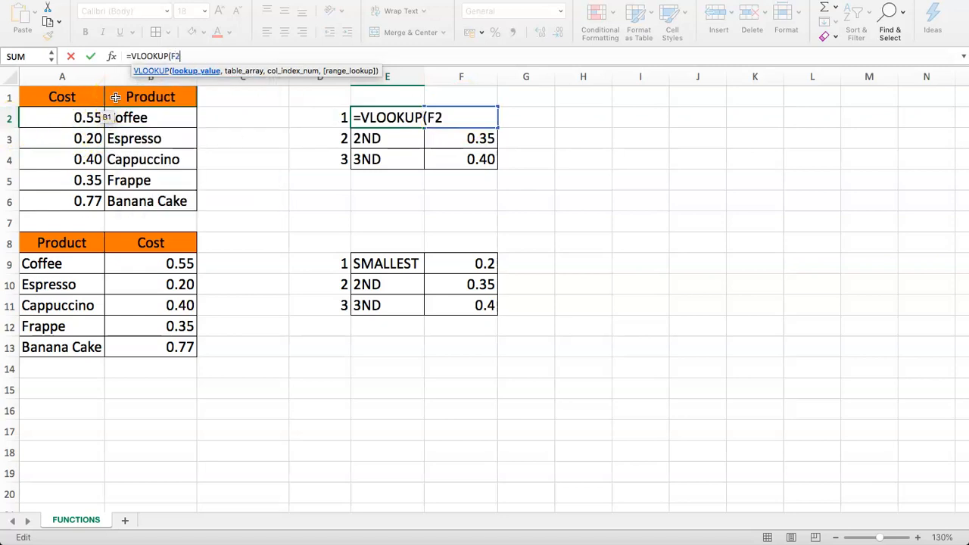
type(",")
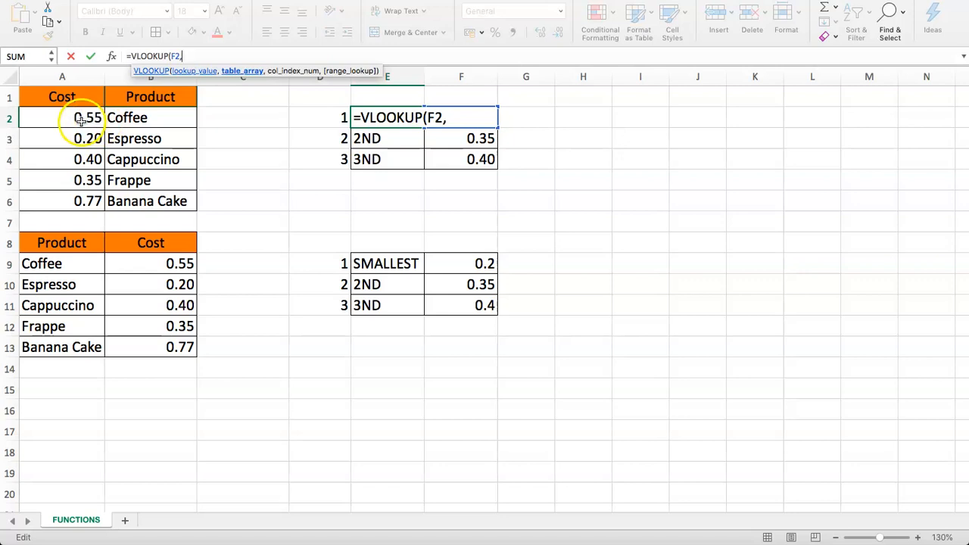
Step: Complete the E2 VLOOKUP formula with table range A2:B6, column index 2 and 0 for an exact match
left_click_drag(48, 122, 125, 194)
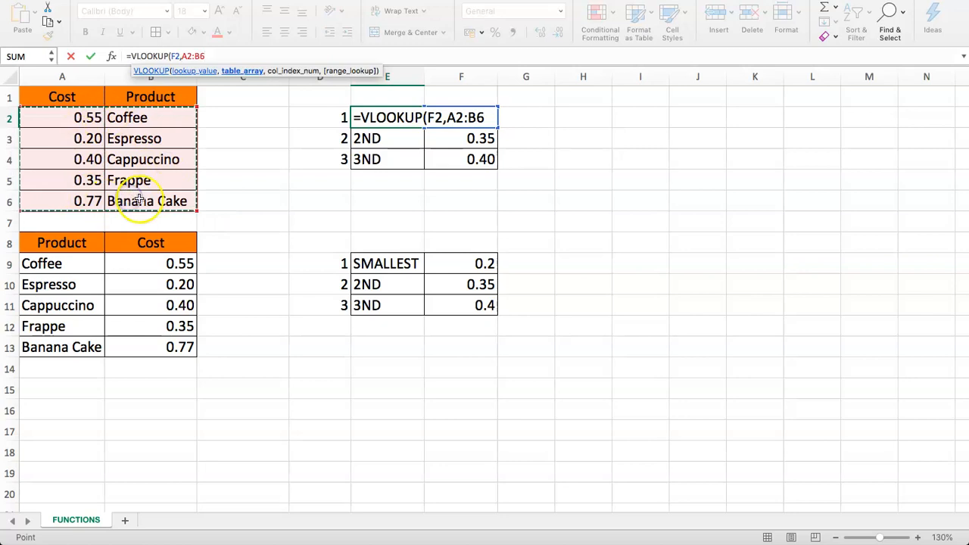
type(",")
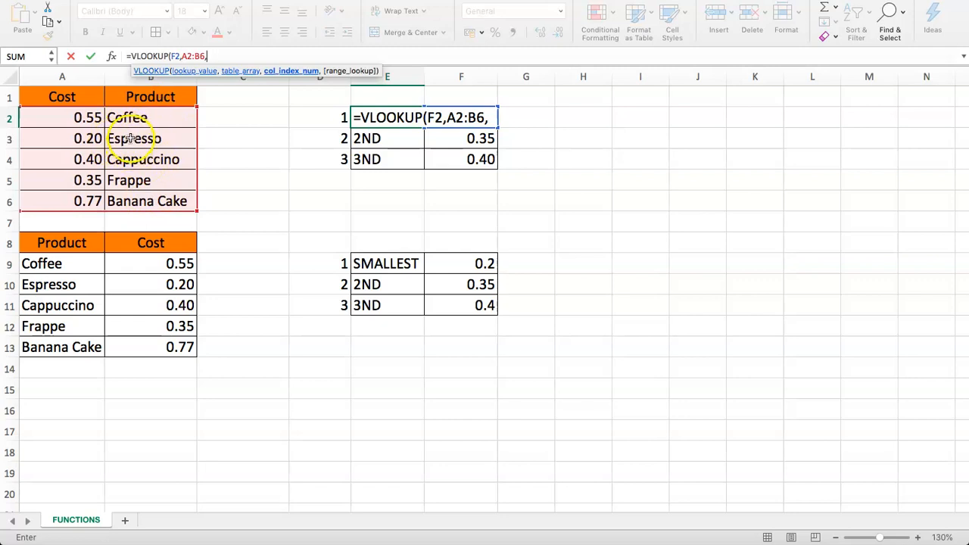
type("2")
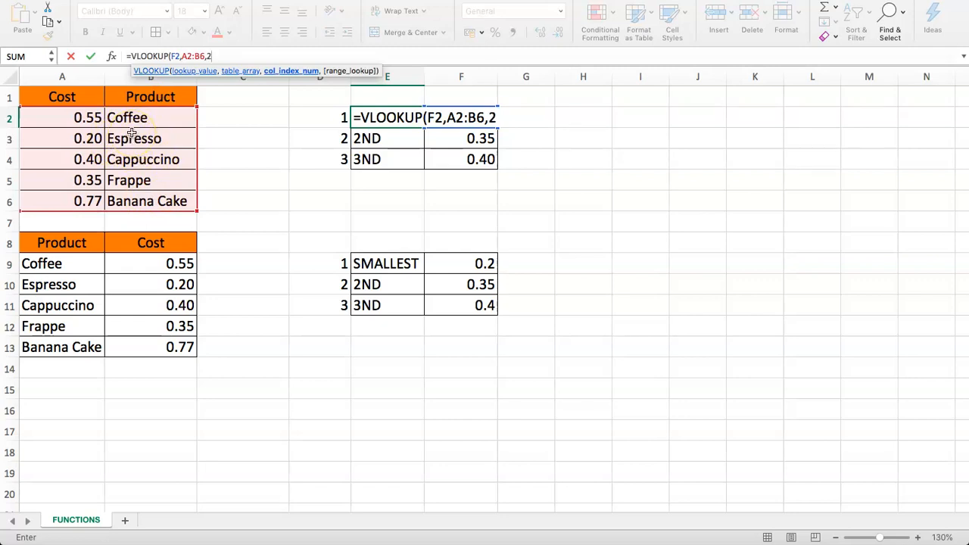
type(",0")
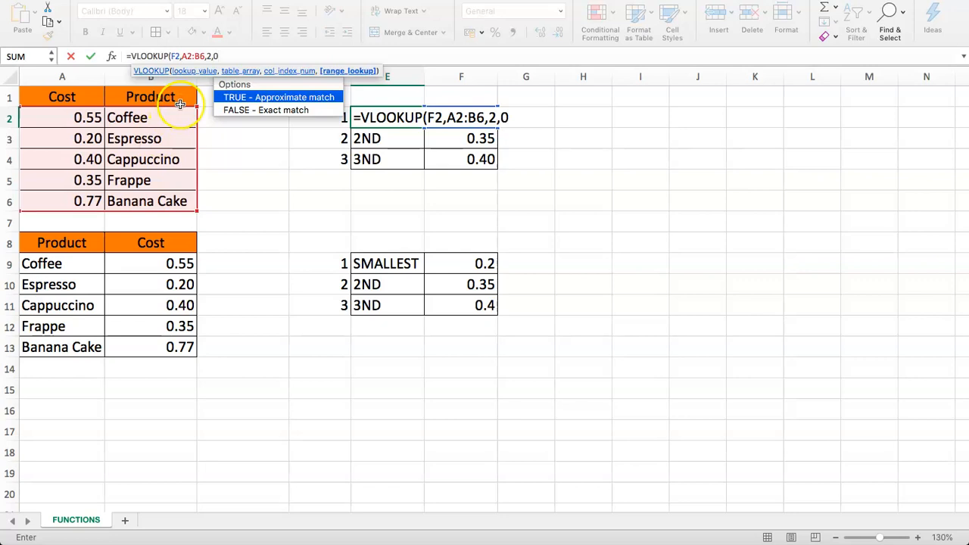
type(")")
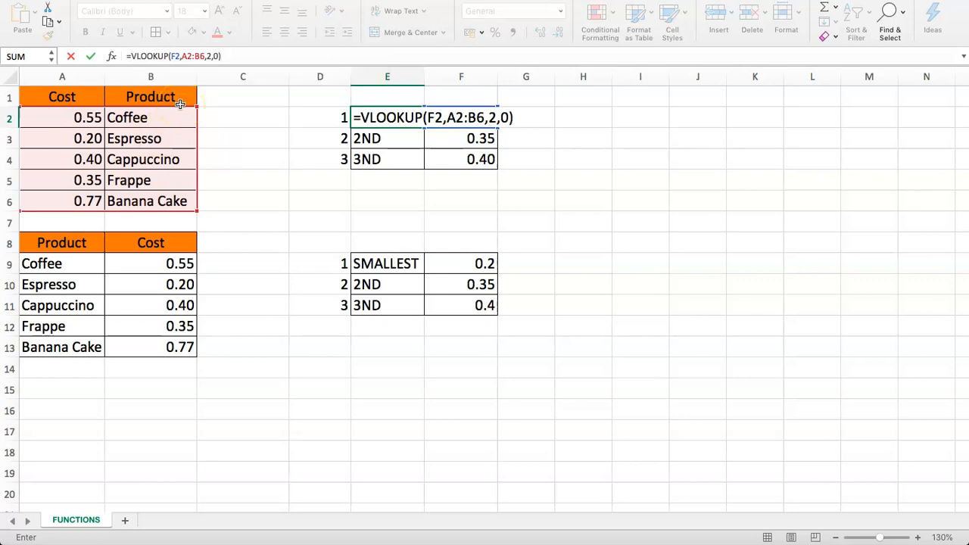
key("Return")
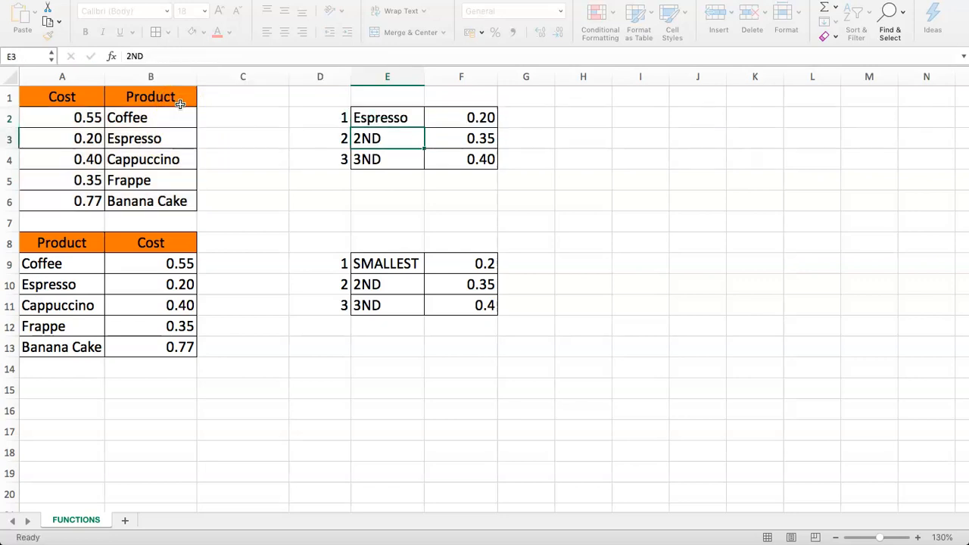
left_click(384, 118)
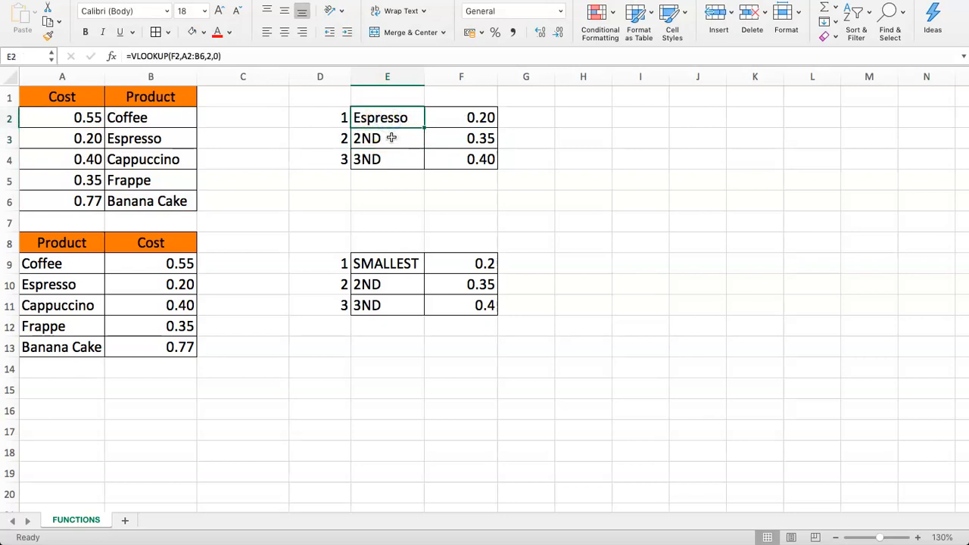
Step: Replace the 2ND label in E3 with the start of a VLOOKUP formula
left_click(385, 139)
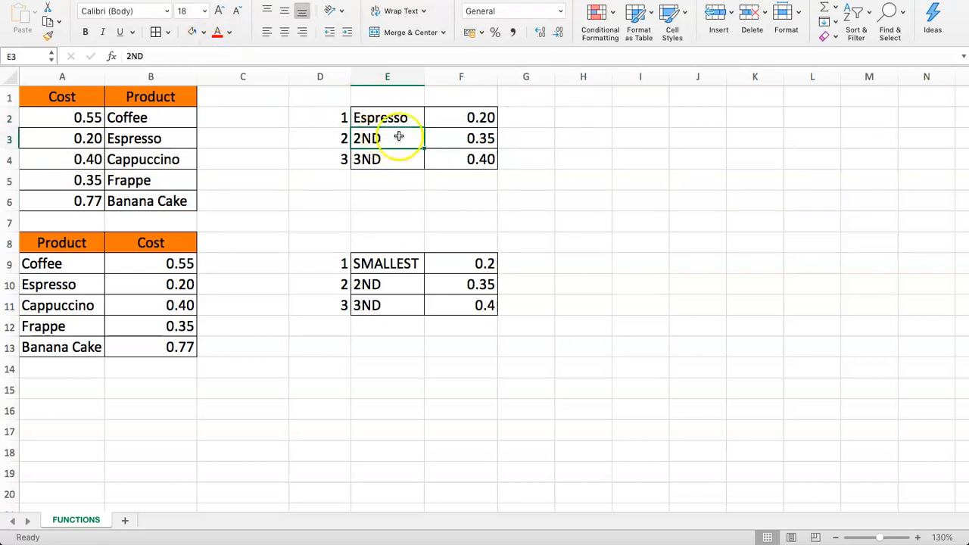
left_click(462, 137)
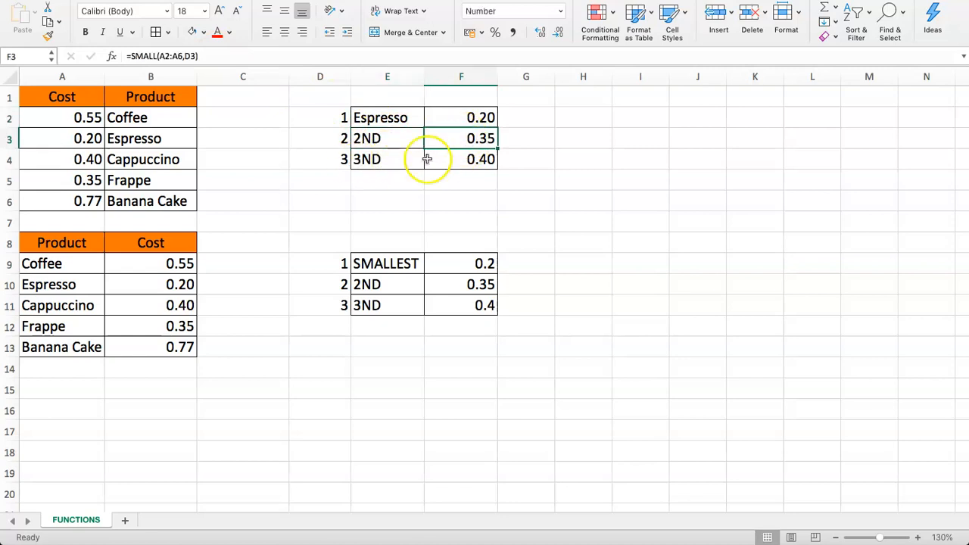
left_click(178, 184)
left_click(378, 139)
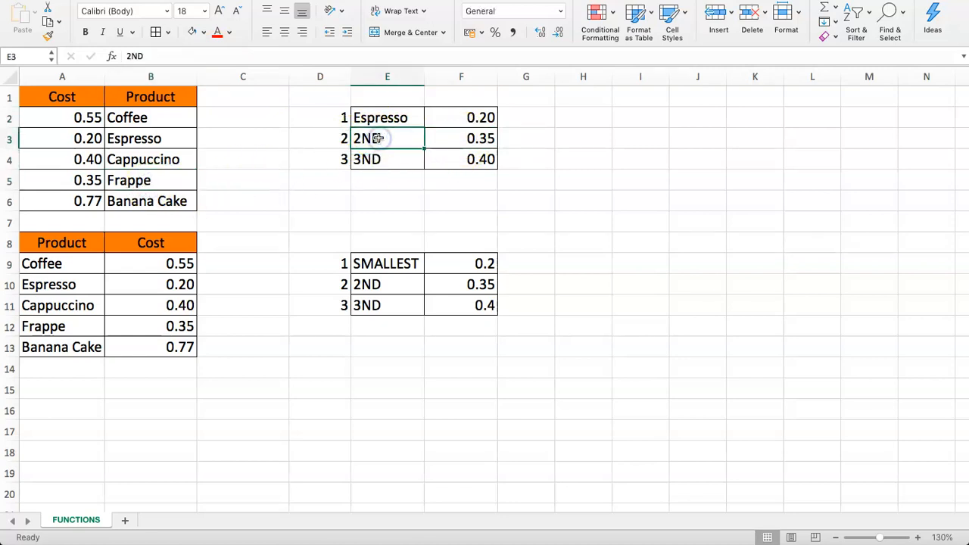
type("=VL")
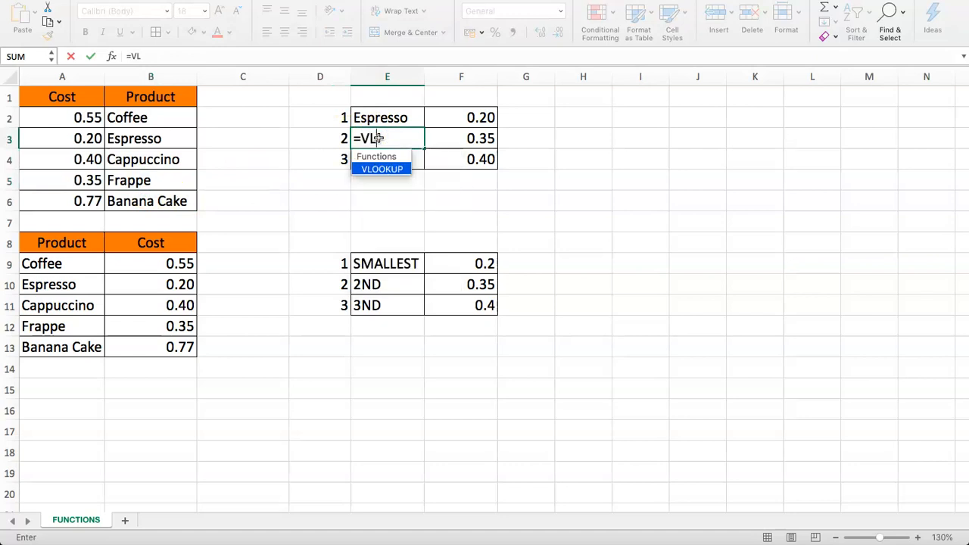
type("OOKUP(")
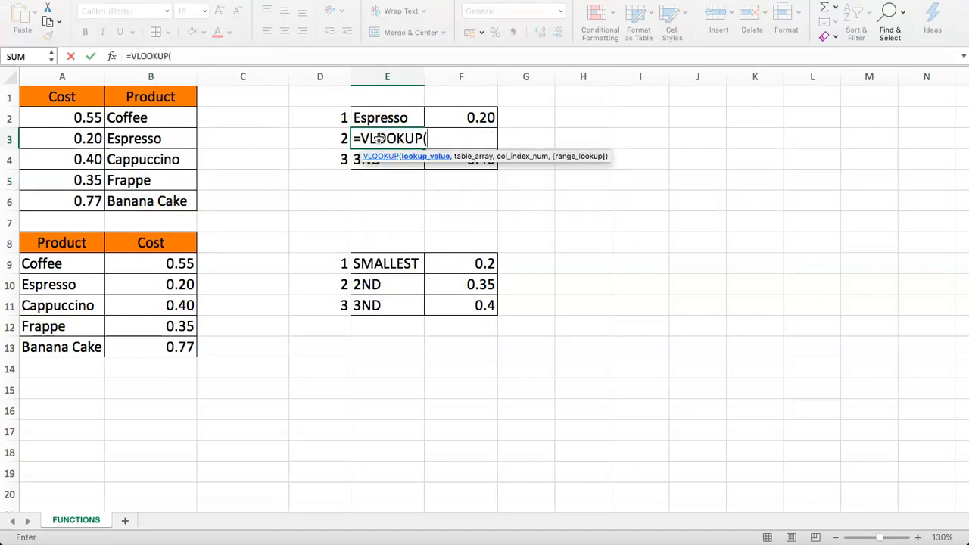
left_click_drag(70, 120, 155, 203)
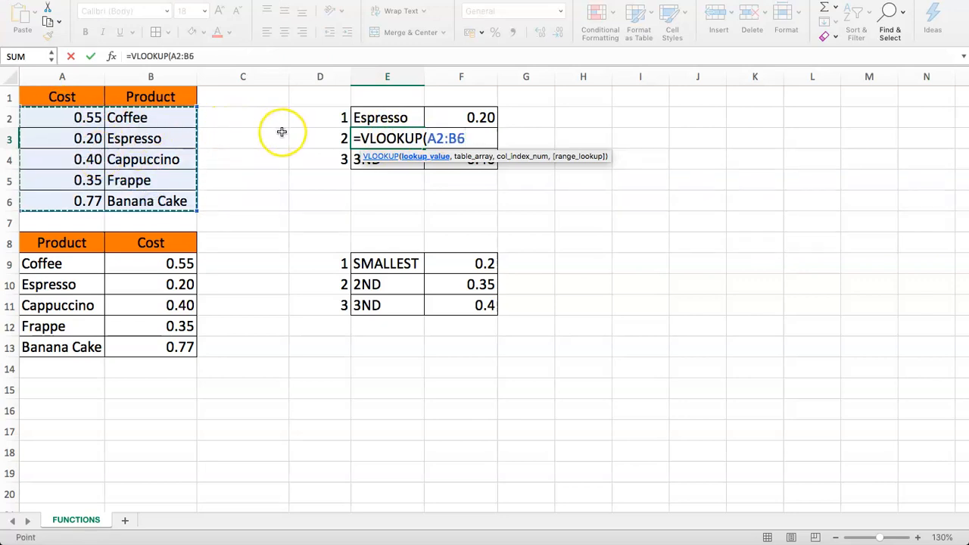
key("BackSpace")
key("BackSpace")
key("BackSpace")
key("BackSpace")
key("BackSpace")
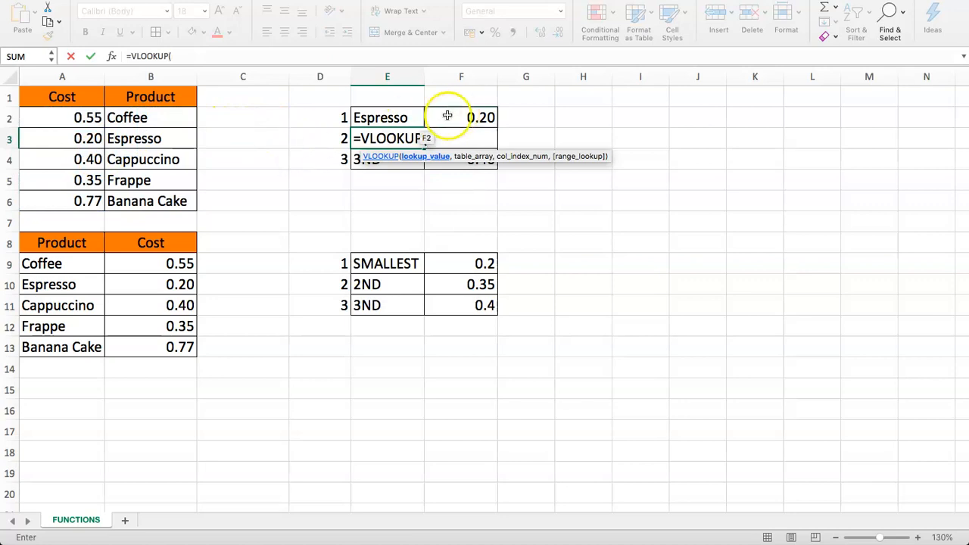
left_click(453, 87)
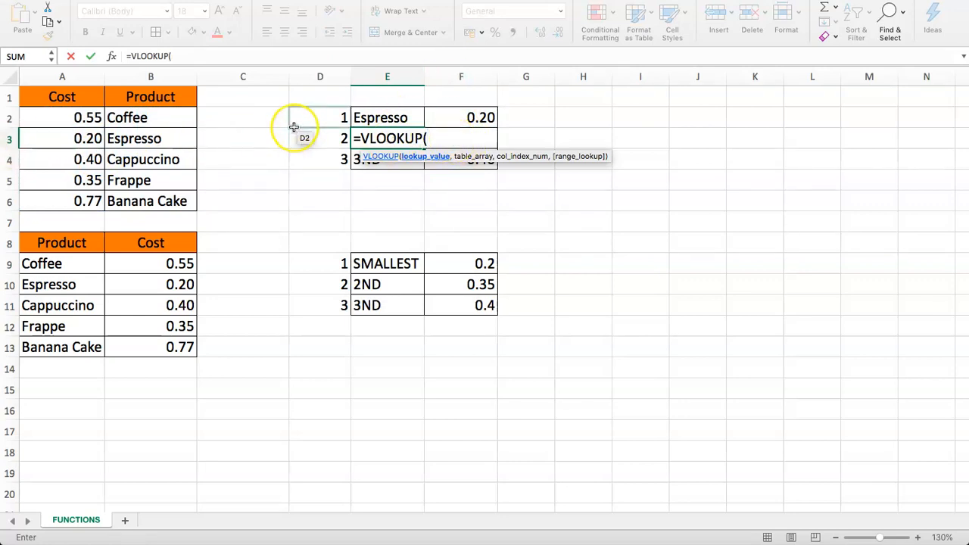
Step: Complete the E3 VLOOKUP formula with lookup value F3, table range A2:B6, column index 2 and 0 for an exact match
type("F3,")
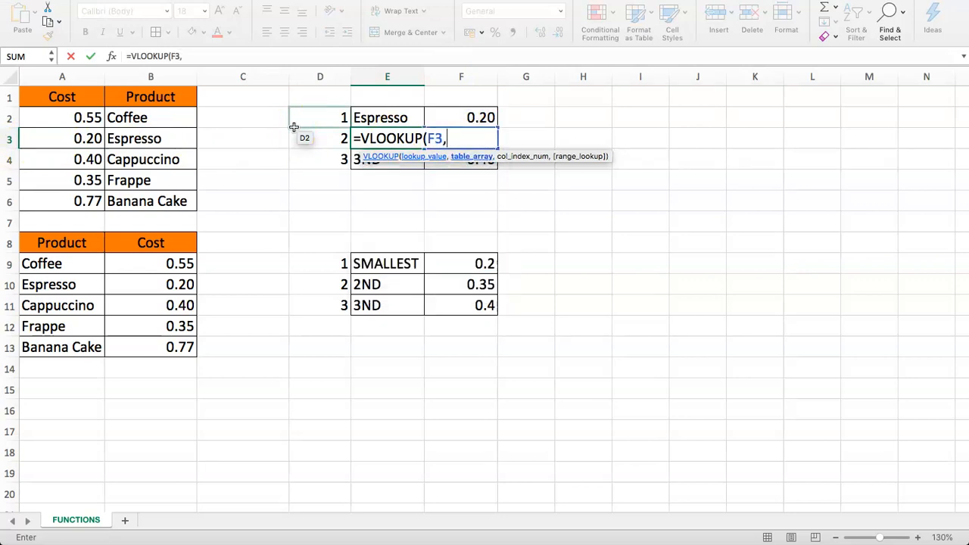
left_click_drag(67, 120, 162, 199)
type(",")
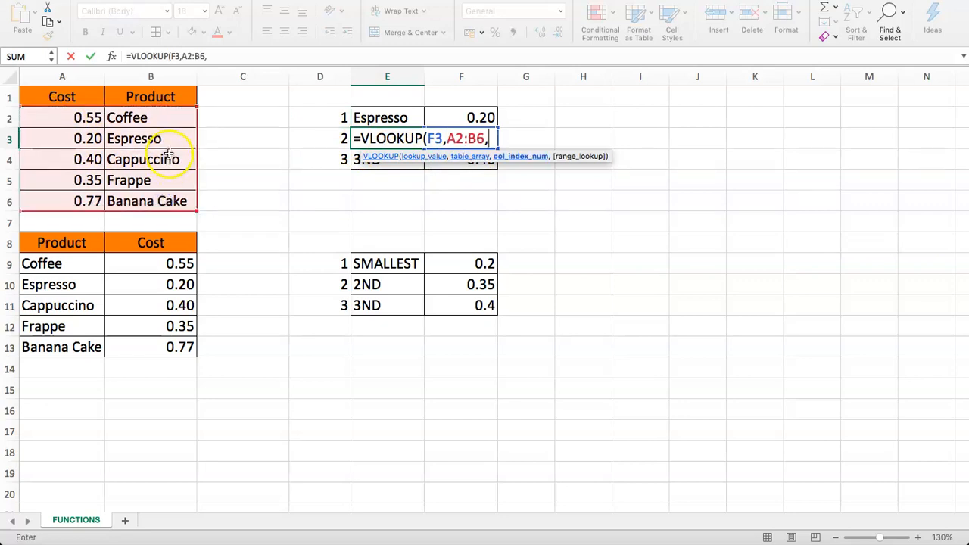
type("2,")
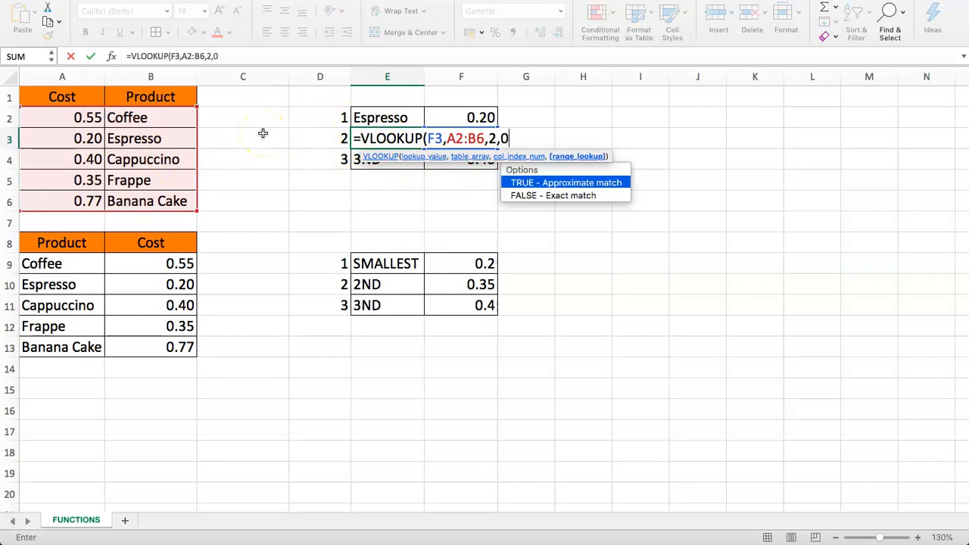
type("0")
key("Return")
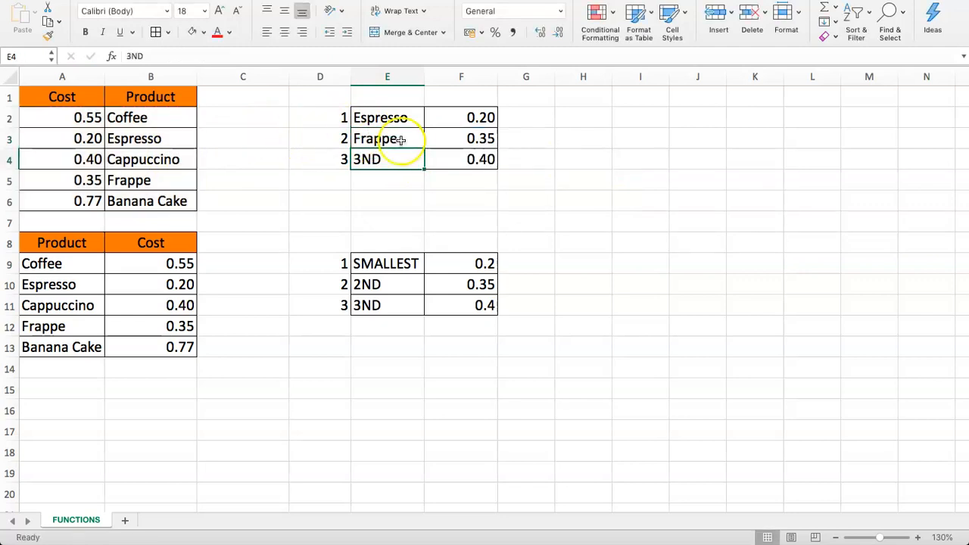
Step: Inspect the SMALL formula in F3 and the references used by the VLOOKUP formula in E3
left_click(470, 167)
left_click(460, 136)
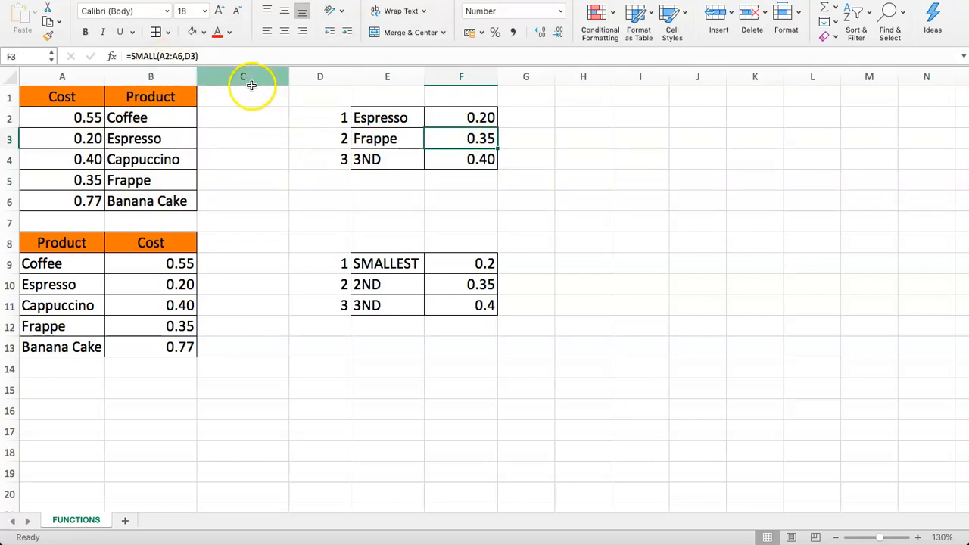
left_click(386, 138)
left_click(456, 266)
left_click(371, 134)
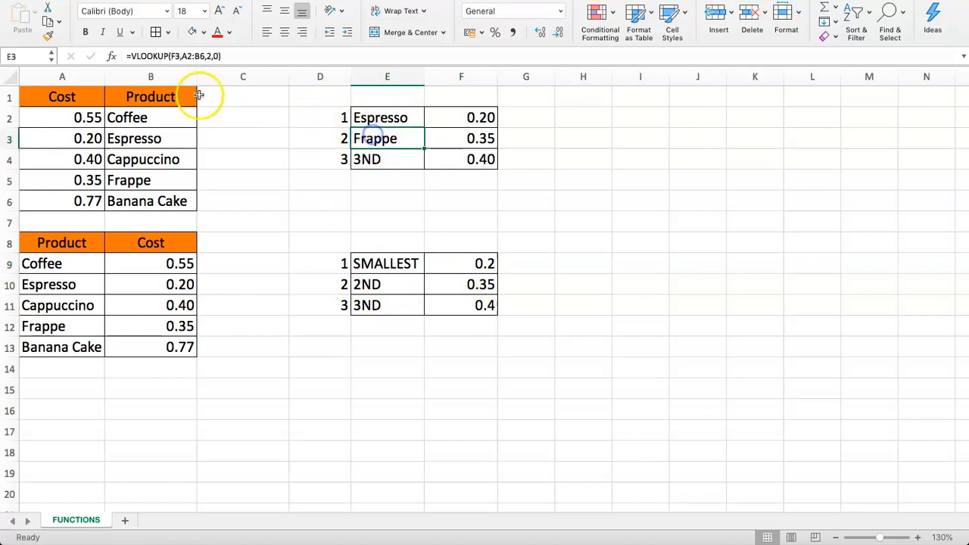
left_click(134, 56)
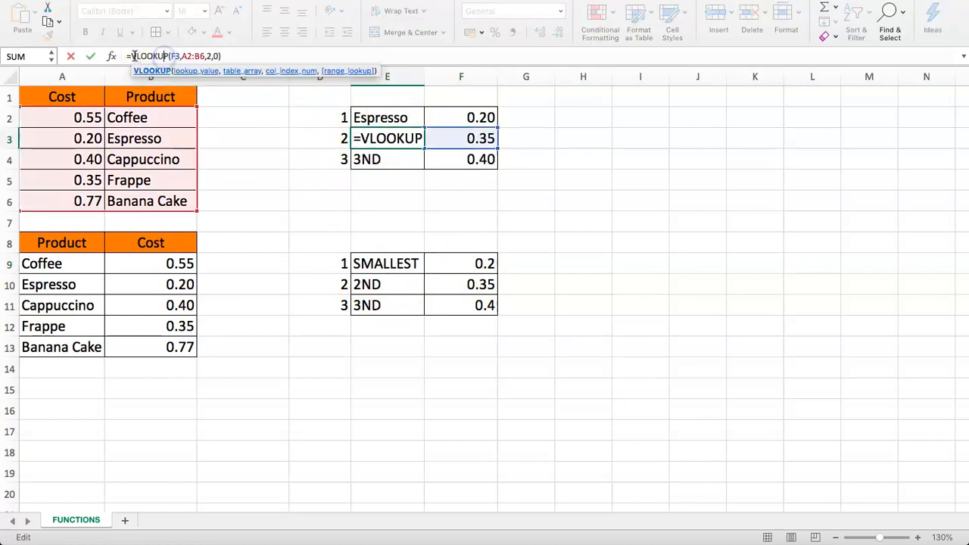
left_click(184, 56)
key("Escape")
Step: Anchor the A2:B6 table range in the E2 VLOOKUP formula with absolute references
left_click(368, 118)
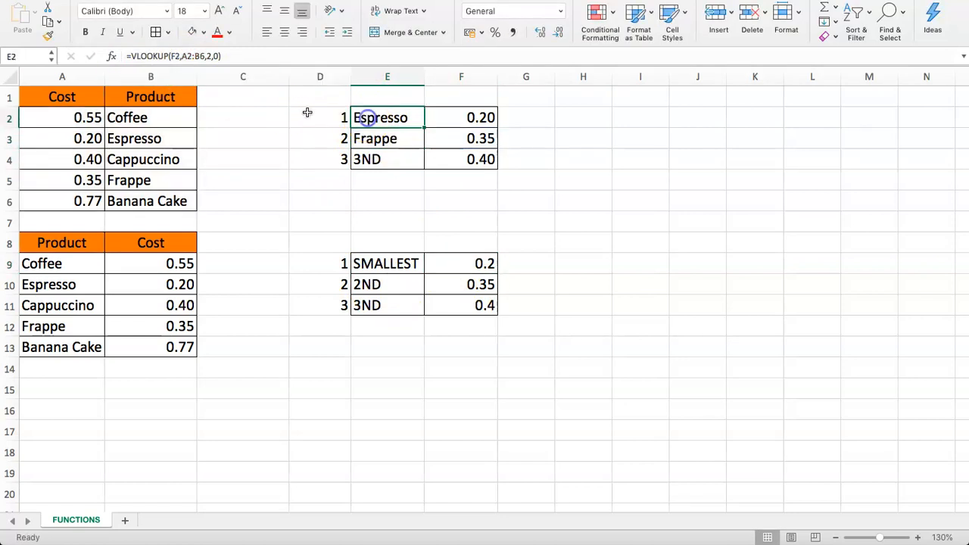
left_click(183, 55)
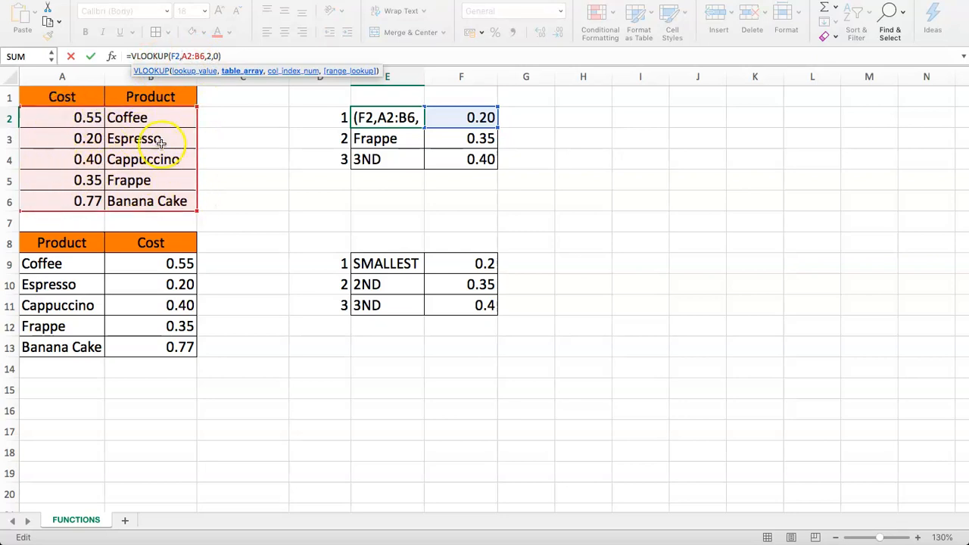
type("$")
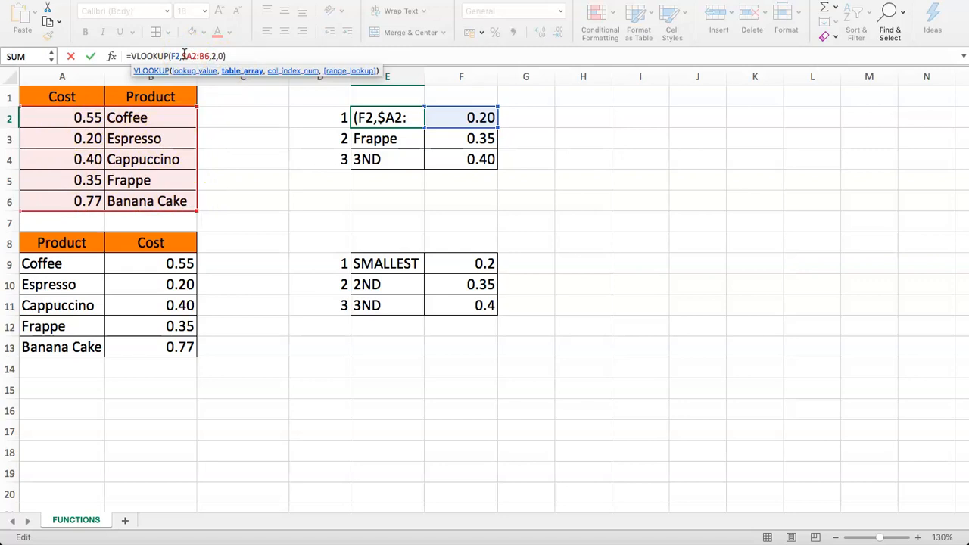
key("Right")
key("Right")
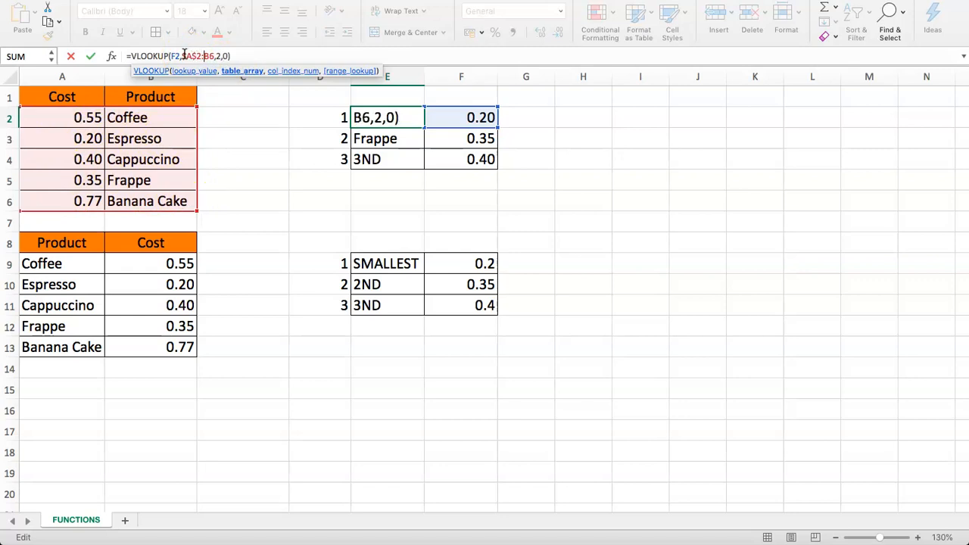
type("$")
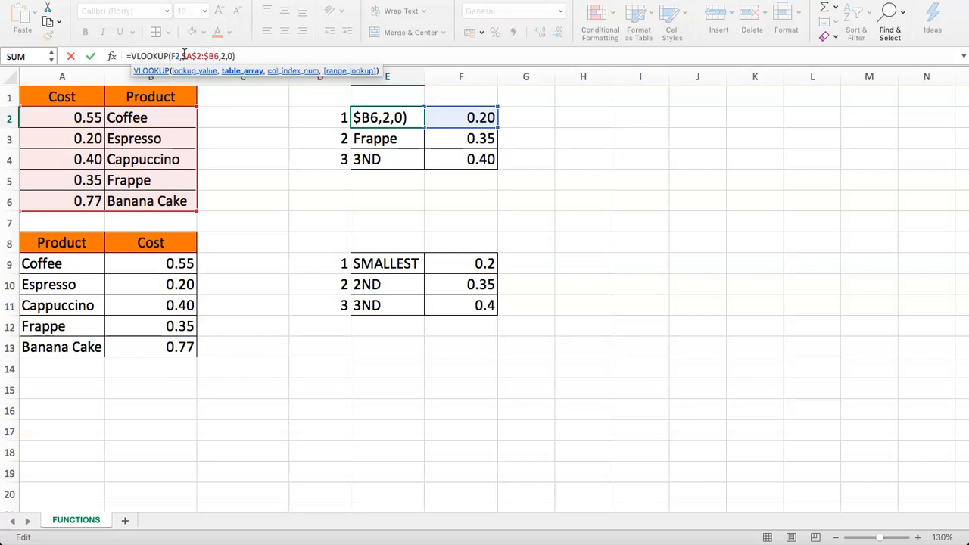
key("Return")
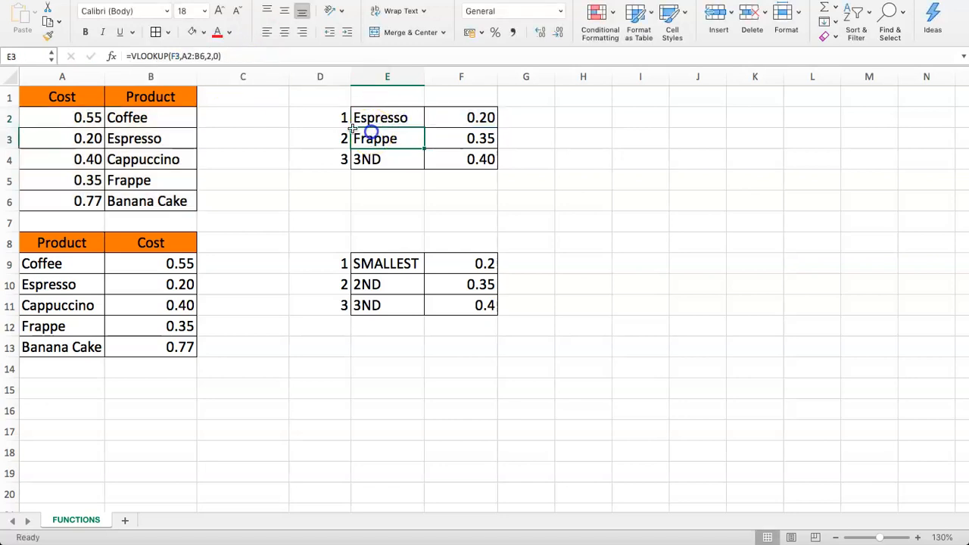
Step: Change the table range in the E3 VLOOKUP formula to $A$2:$B$6
left_click(171, 56)
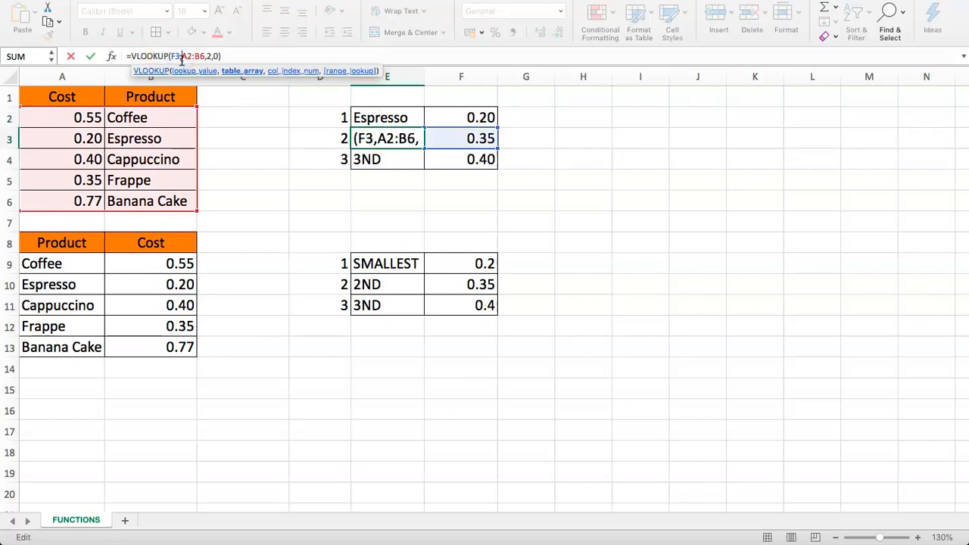
type("$A$")
key("Right")
key("Right")
type("$")
key("Right")
type("$")
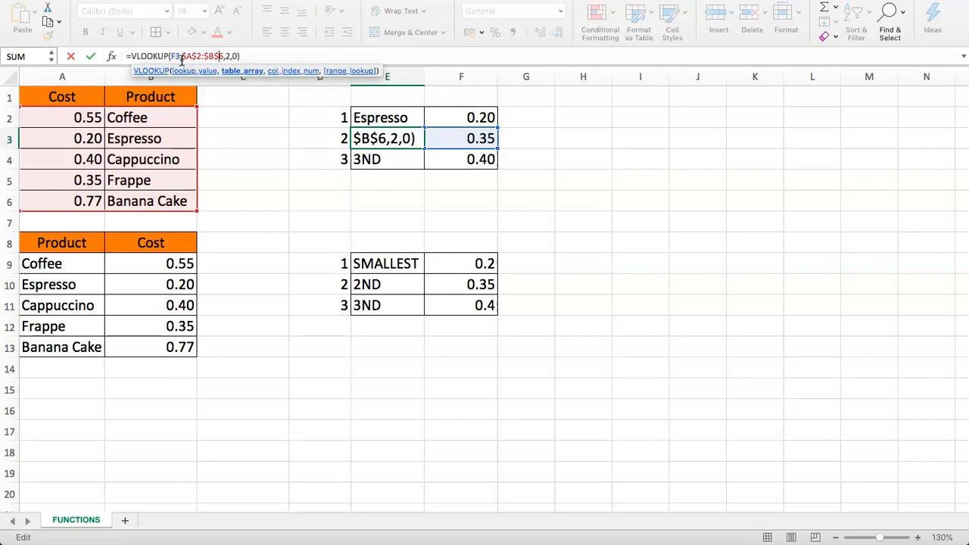
key("Return")
Step: Fill the E3 VLOOKUP formula down to E4 and check the formulas in E3 and E2
left_click(404, 137)
left_click_drag(425, 149, 423, 168)
left_click(391, 138)
left_click(386, 118)
left_click_drag(407, 138, 417, 113)
left_click(387, 117)
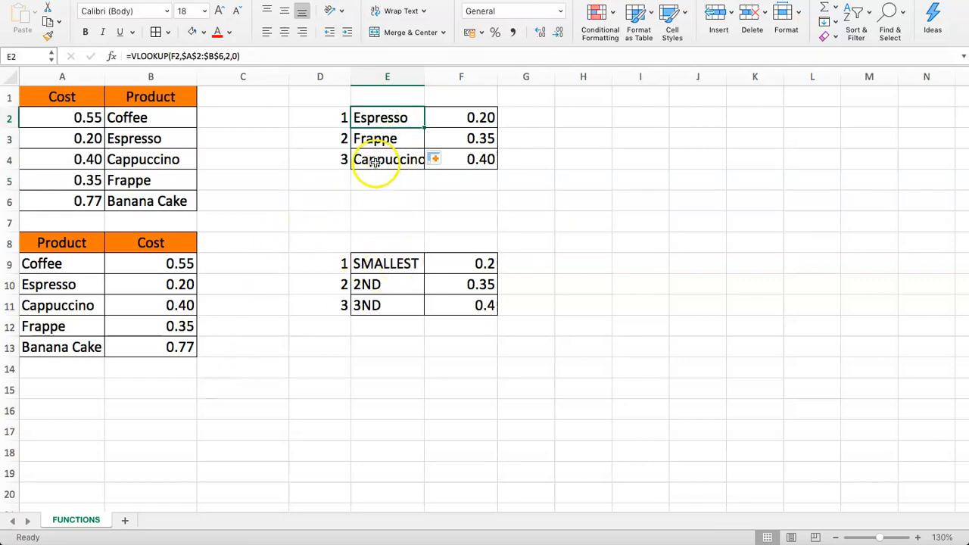
Step: Set the Espresso cost in A3 to 1 and review the smallest-cost result in E2:F2
left_click(102, 140)
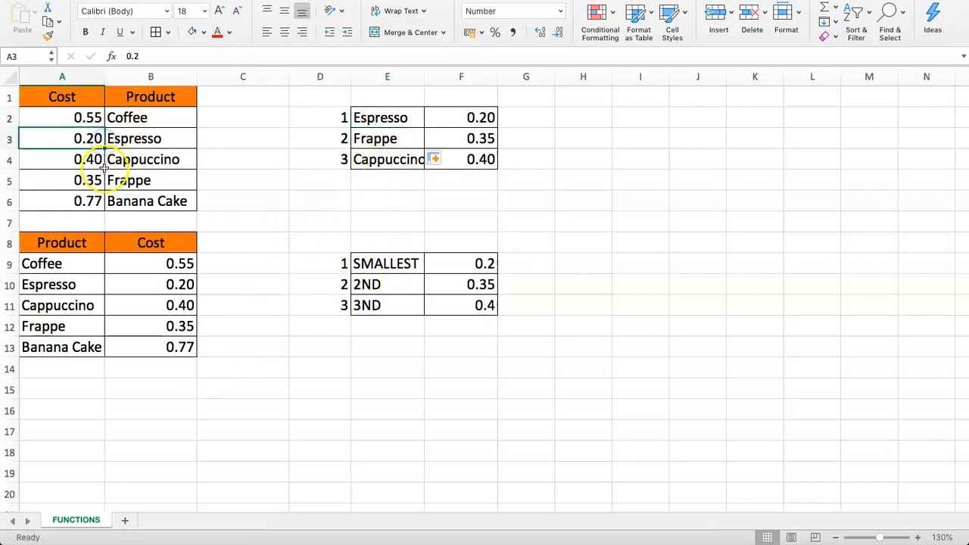
type("1")
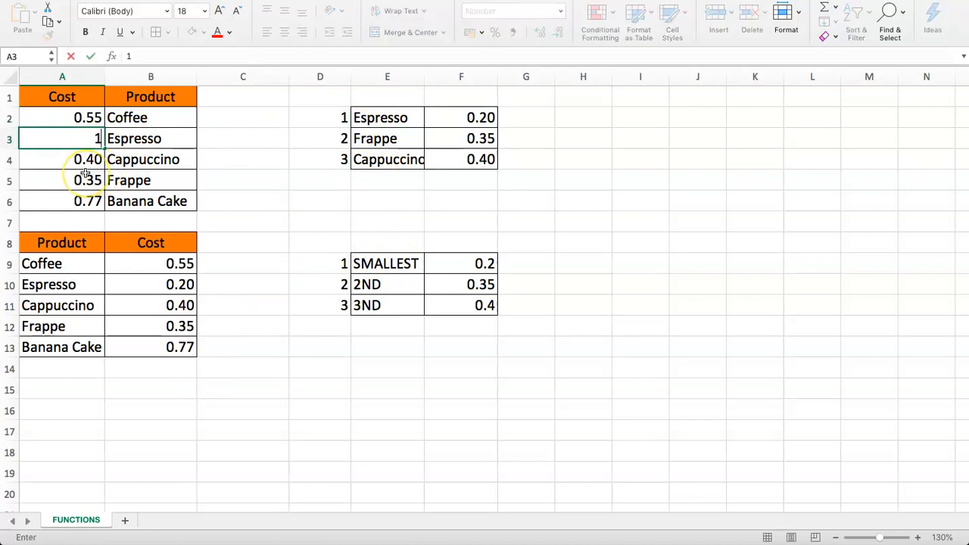
key("Return")
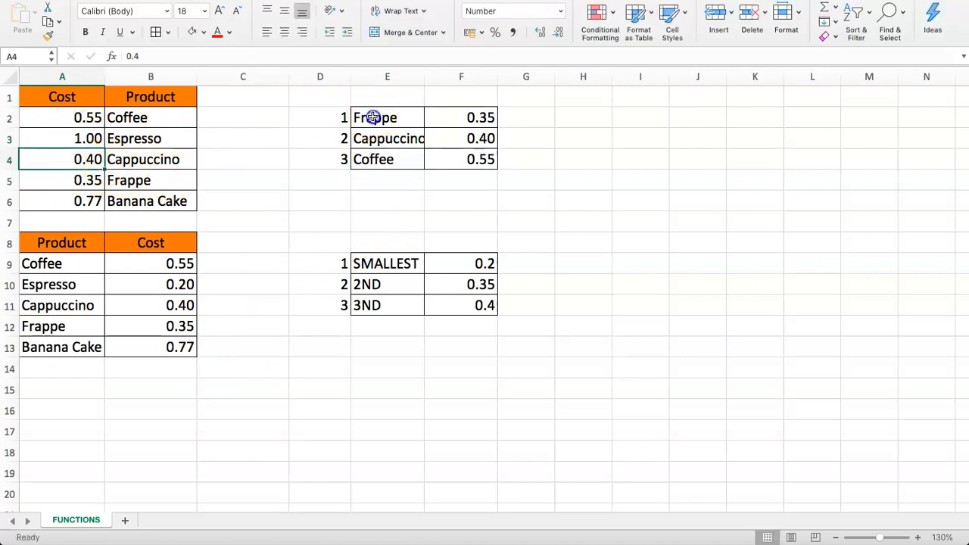
left_click_drag(371, 118, 475, 114)
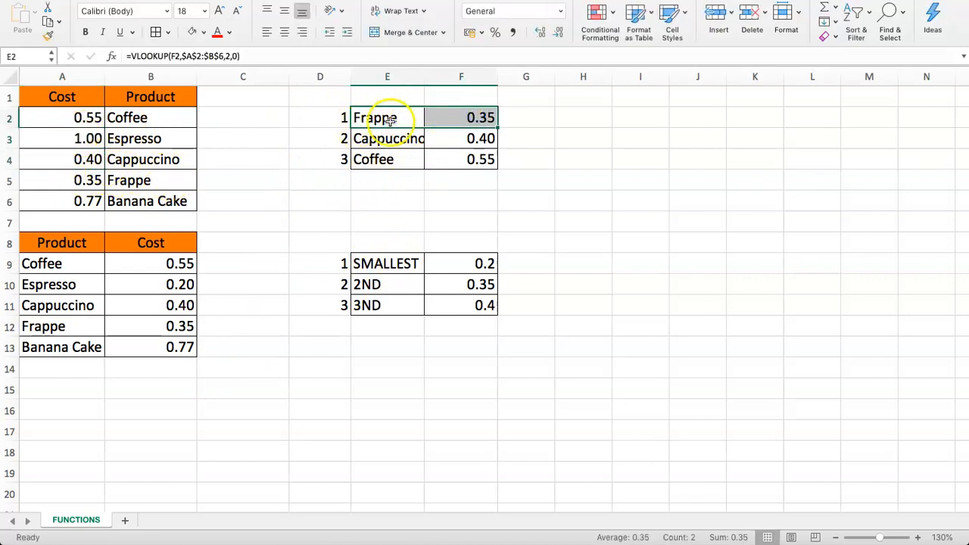
Step: Set the Frappe cost in A5 to 2 and review the second and third smallest results in E3:F4
left_click(74, 181)
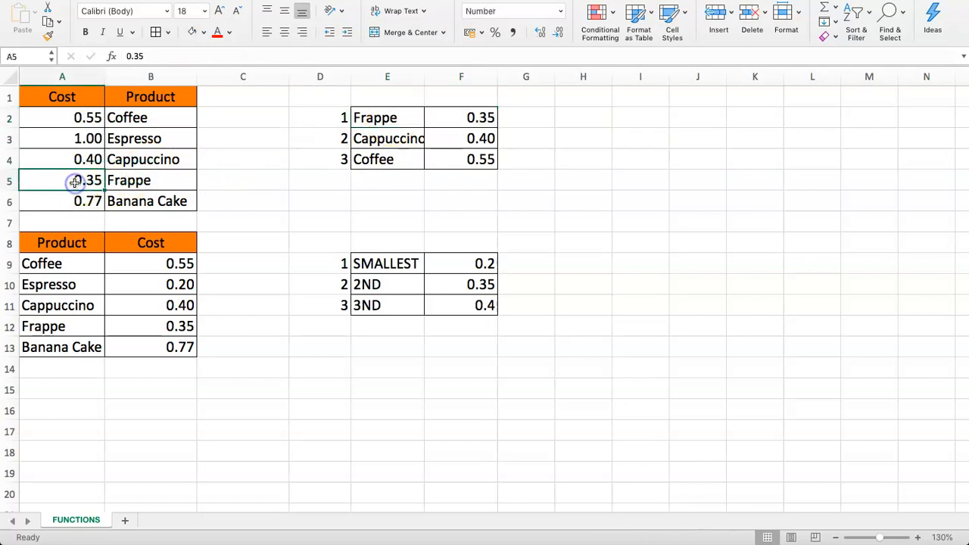
type("2")
key("Return")
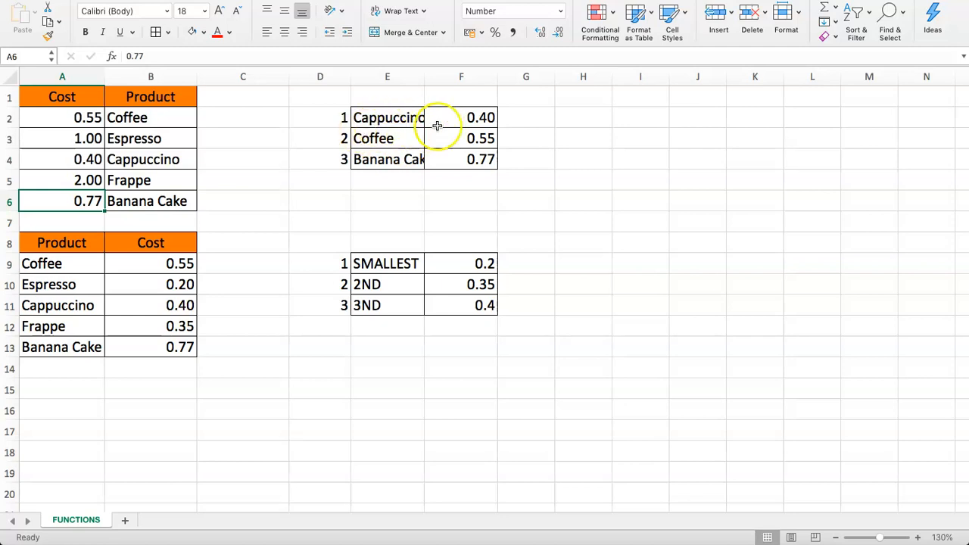
left_click_drag(388, 141, 463, 140)
left_click_drag(377, 161, 454, 159)
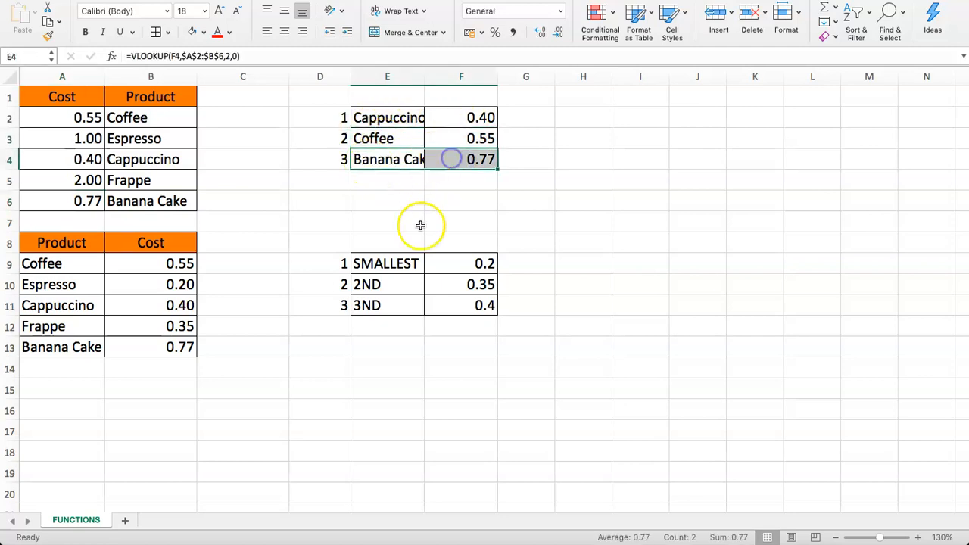
Step: AutoFit column E to its contents and review the second result table in E9:F11
double_click(424, 76)
left_click(371, 221)
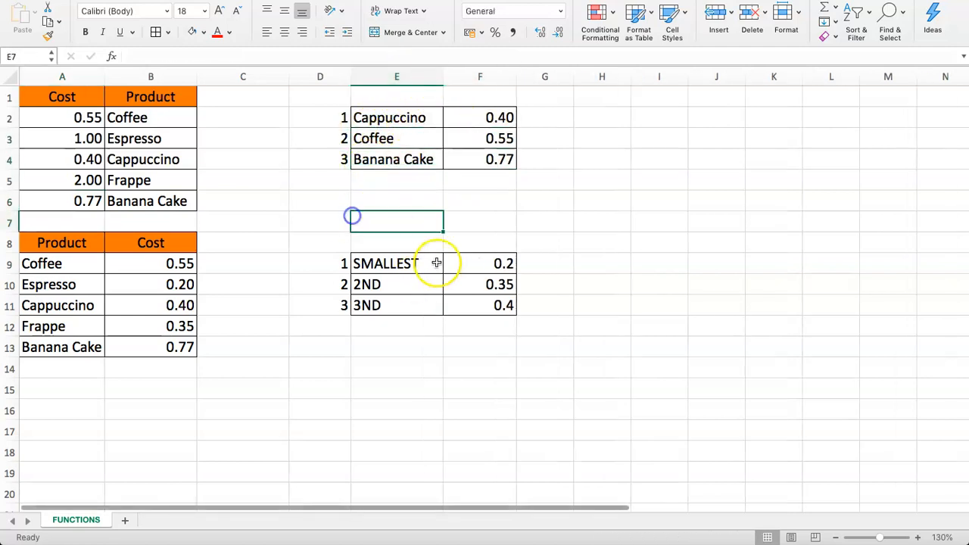
left_click_drag(385, 262, 474, 298)
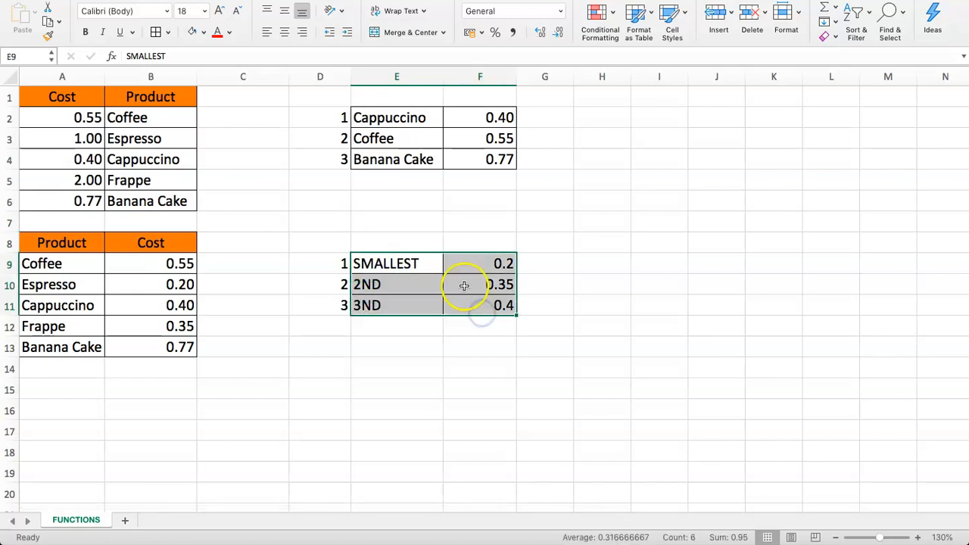
left_click(399, 236)
Step: Replace the SMALLEST label in E9 with the start of a VLOOKUP formula that uses F9 as the lookup value
left_click(390, 264)
type("=V")
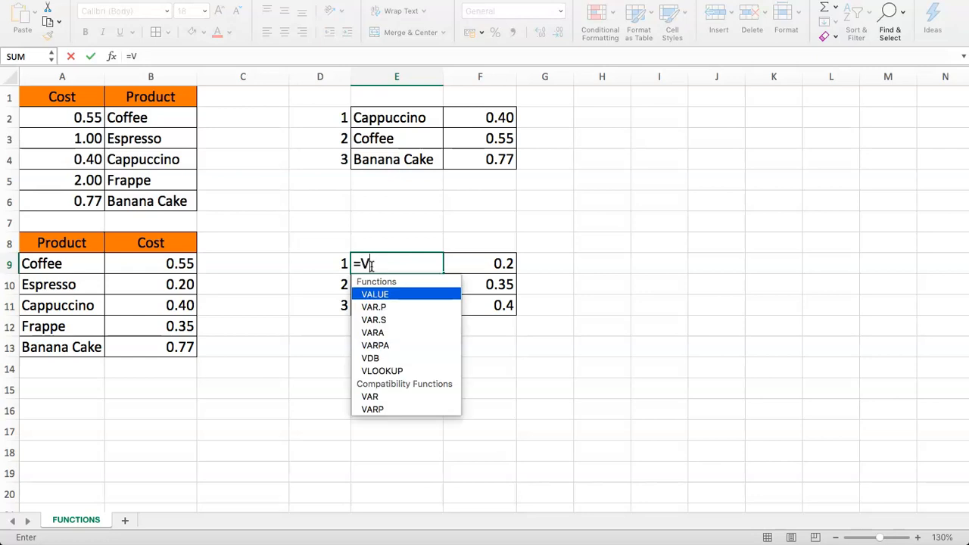
type("LOOKIP")
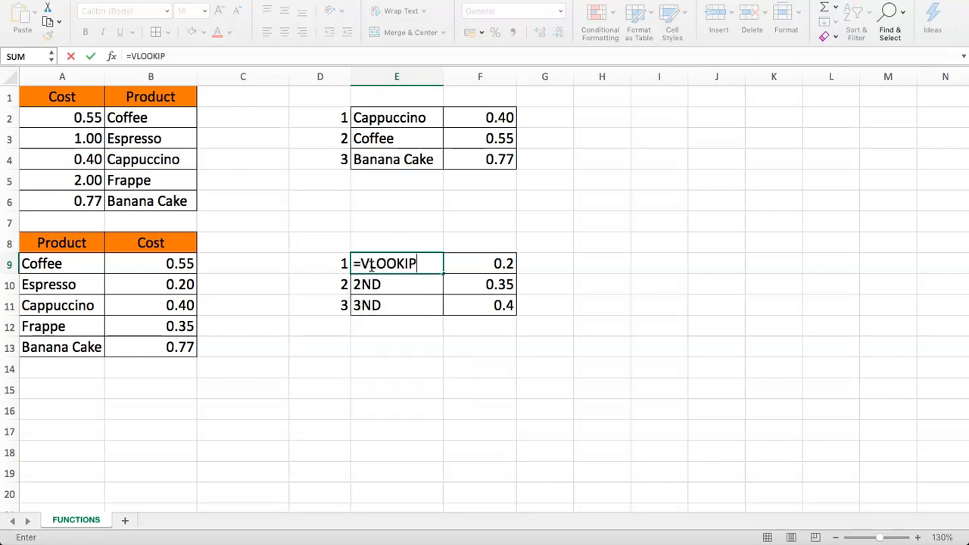
key("BackSpace")
key("BackSpace")
type("UP(")
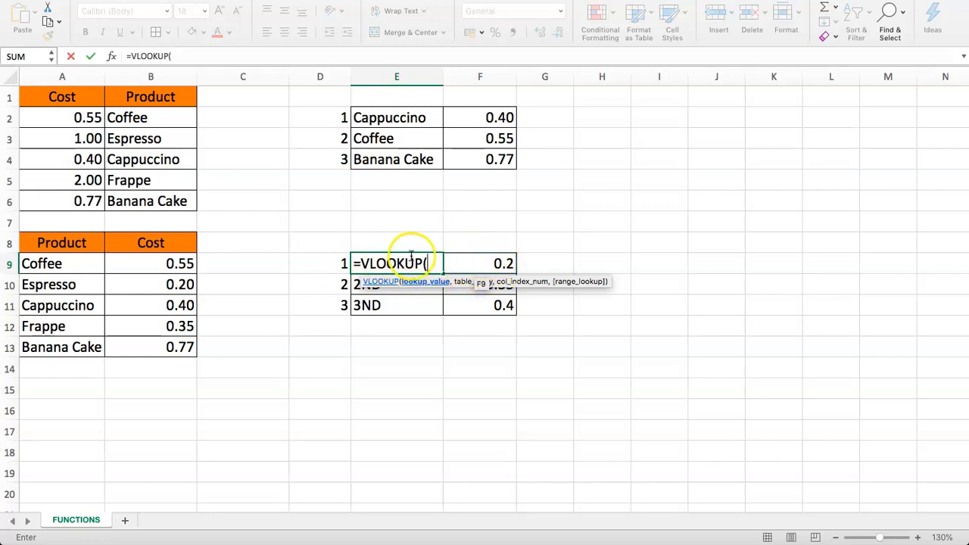
left_click(481, 263)
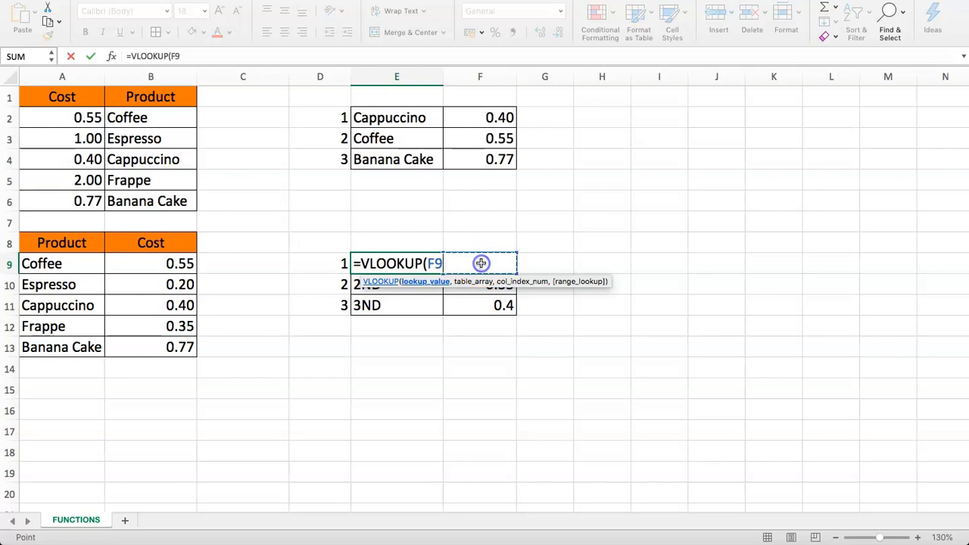
type(",")
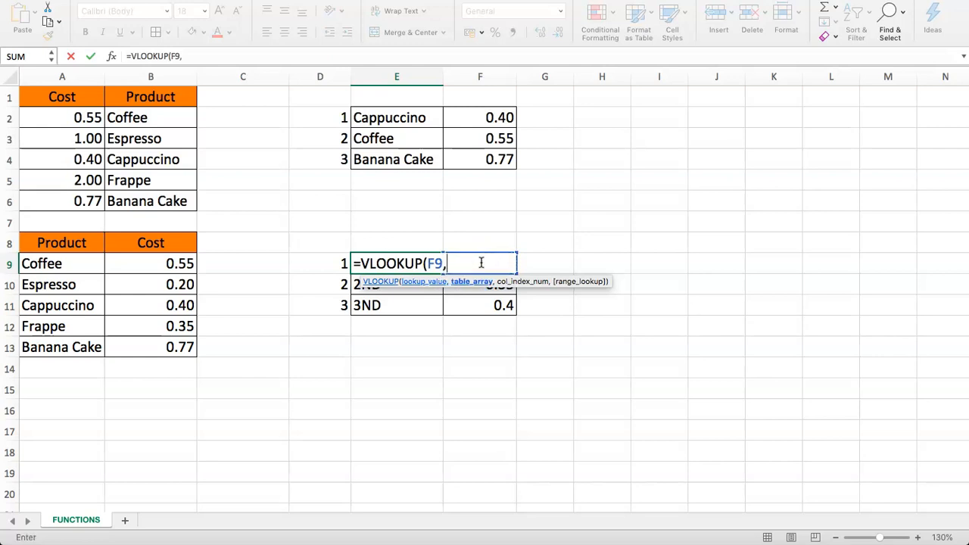
Step: Complete the E9 VLOOKUP formula with table range A9:B13, column index 1 and 0 for an exact match
left_click_drag(86, 264, 146, 348)
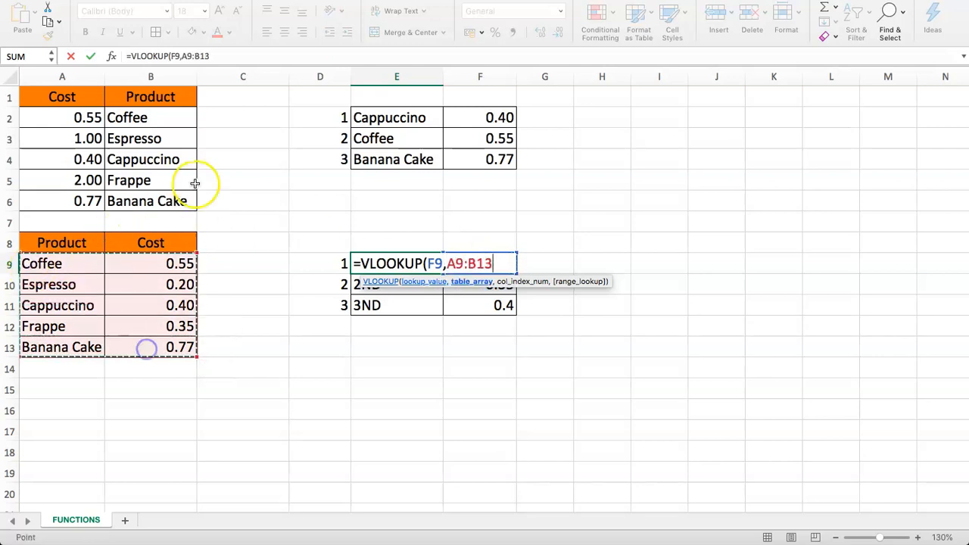
type(",1")
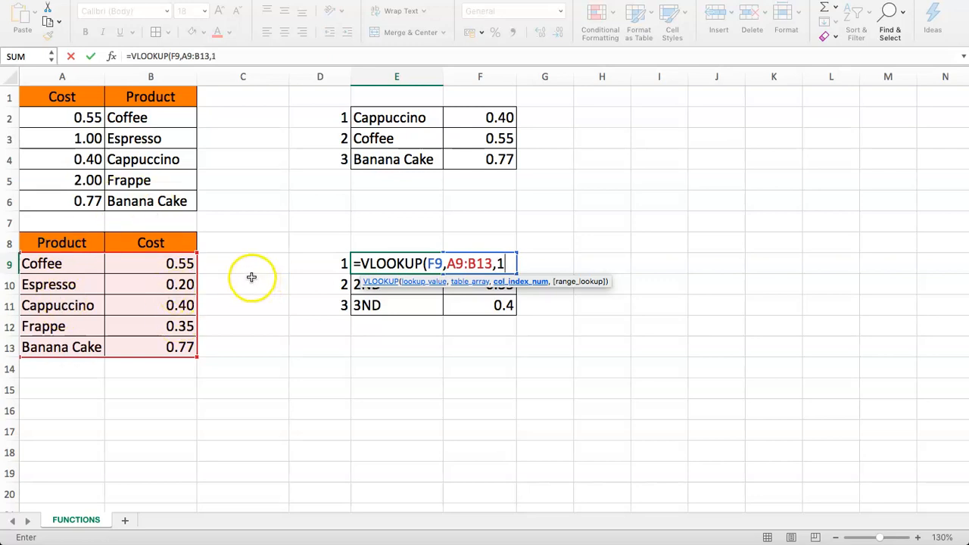
type(",0)")
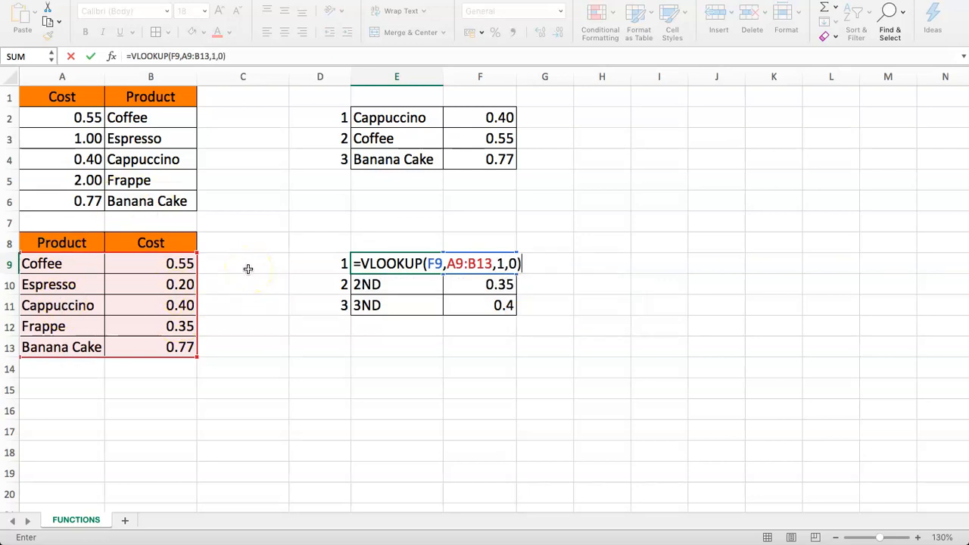
key("Return")
Step: Examine the E9 VLOOKUP result against the column order of the lookup table A9:B13
left_click(356, 265)
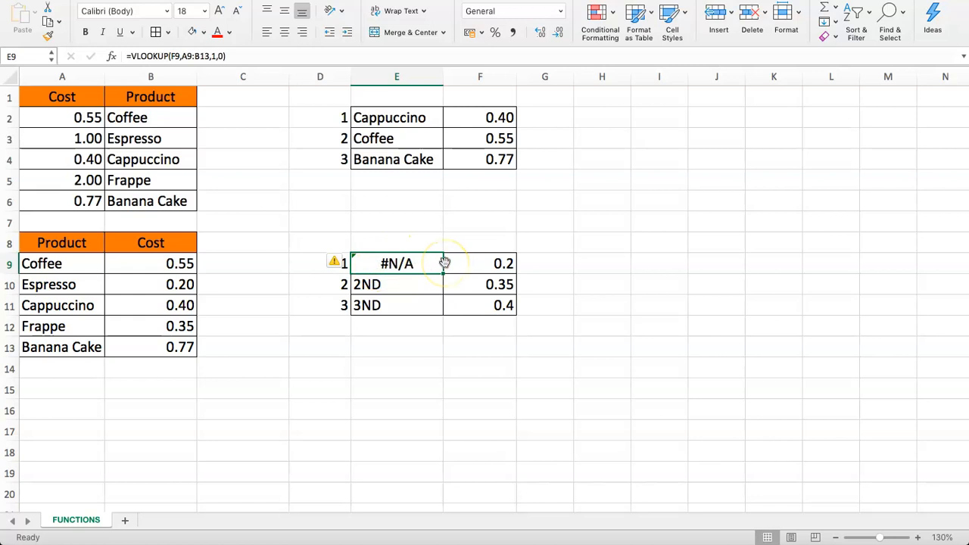
left_click_drag(41, 263, 139, 347)
left_click(383, 259)
left_click(115, 220)
left_click(335, 219)
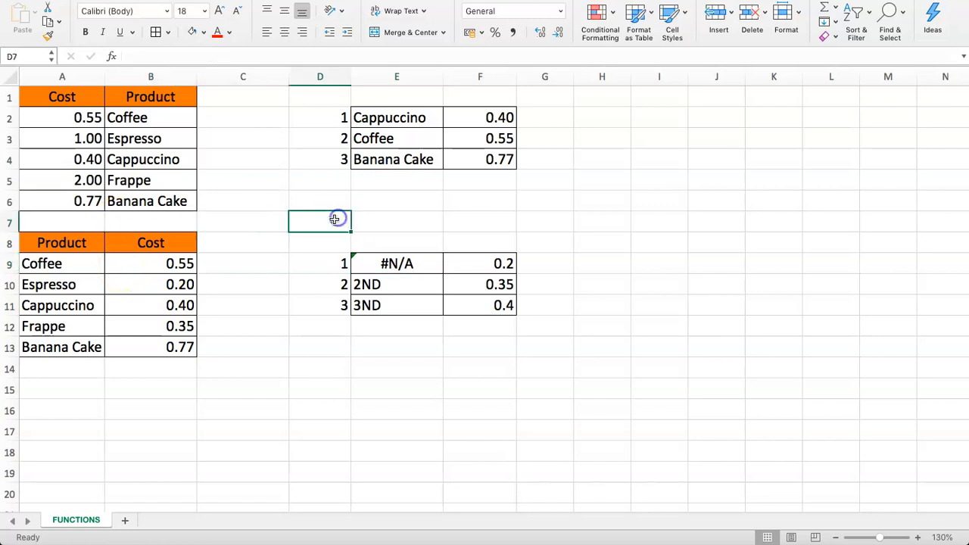
Step: Compare the smallest costs in F2:F4 with the Cost and Product columns of the first table, A2:B6
left_click_drag(474, 117, 476, 158)
left_click_drag(37, 116, 45, 207)
left_click_drag(136, 122, 140, 203)
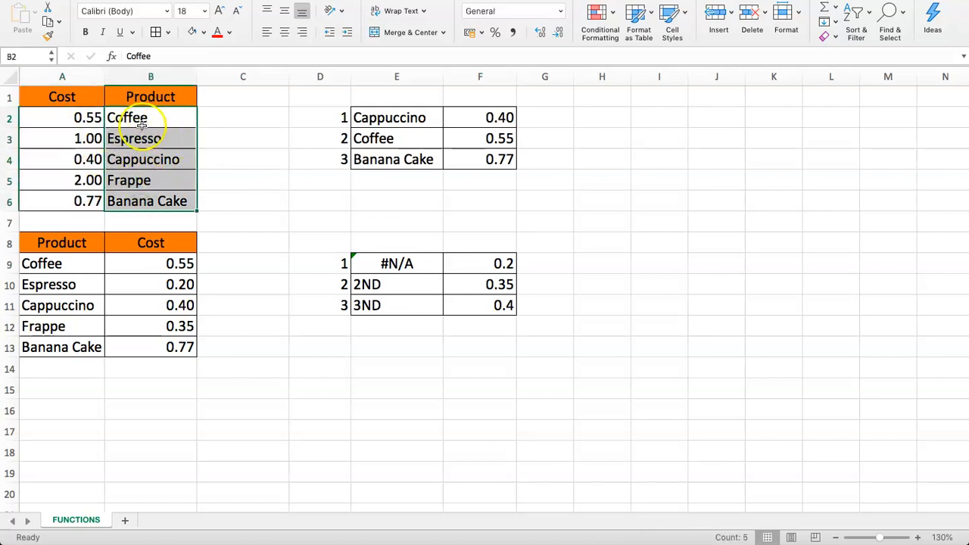
left_click_drag(50, 117, 55, 197)
left_click_drag(148, 115, 146, 199)
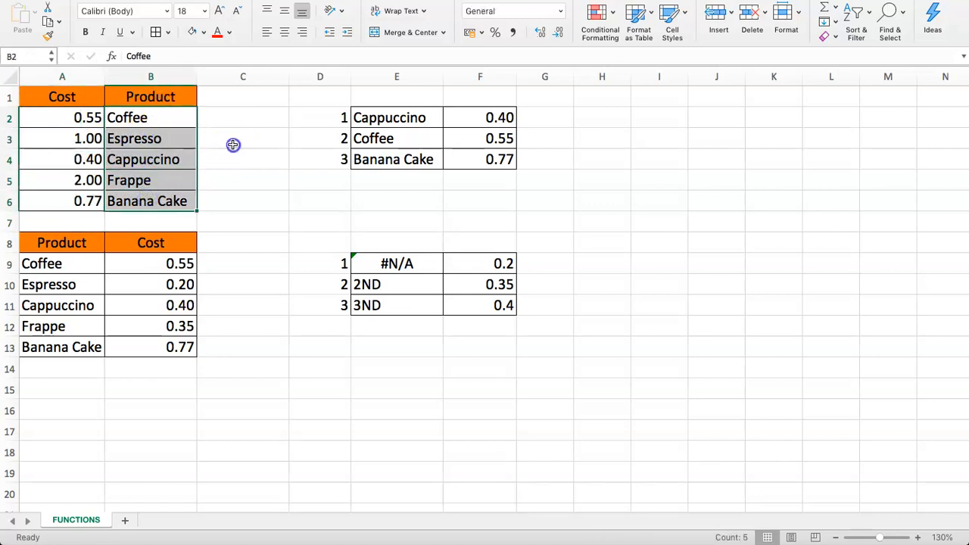
Step: Add a ProductID column beside the first table, with the header in C1 and the numbers 1 to 5 in C2:C6
left_click(219, 104)
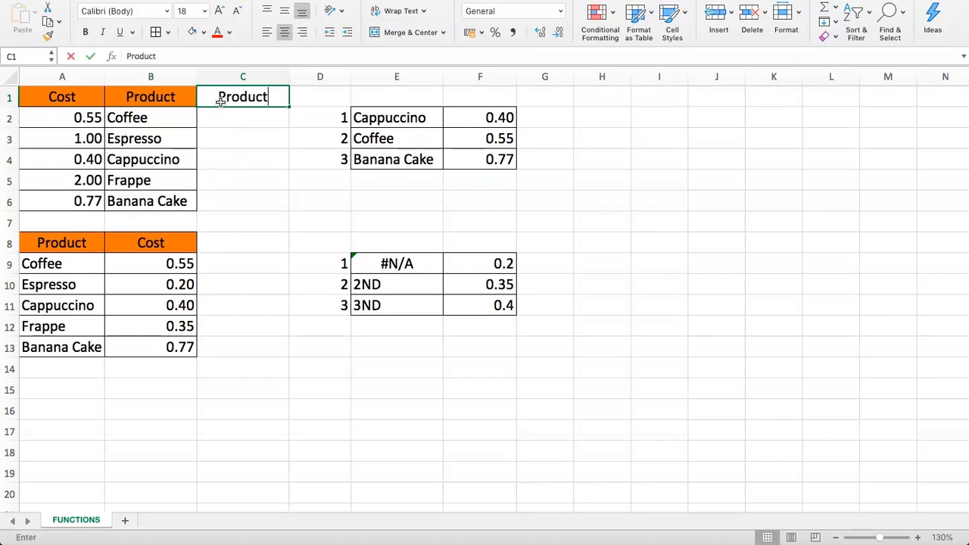
key("Return")
type("1")
key("Return")
type("2 3")
key("Return")
type("4 5")
key("Return")
Step: Extend the table range of the VLOOKUP formula in E2 to $A$2:$C$6
left_click(356, 119)
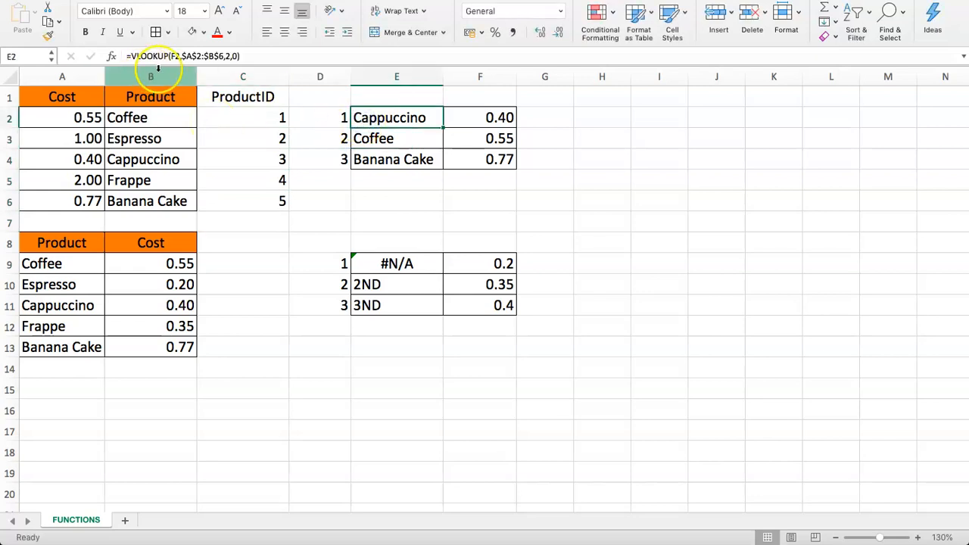
left_click(182, 58)
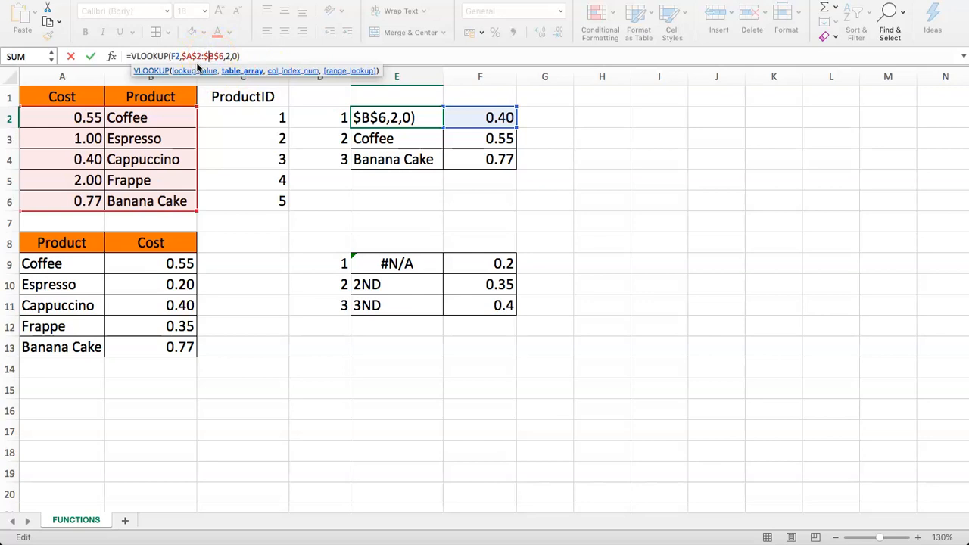
type("C")
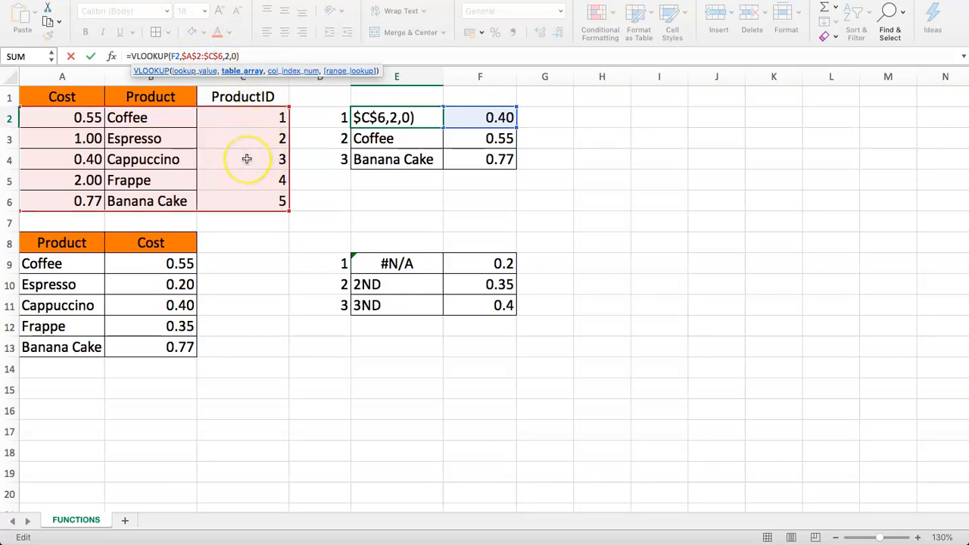
key("Return")
Step: Set the column index of the VLOOKUP formula in E2 to 3 so it returns the ProductID
left_click(368, 119)
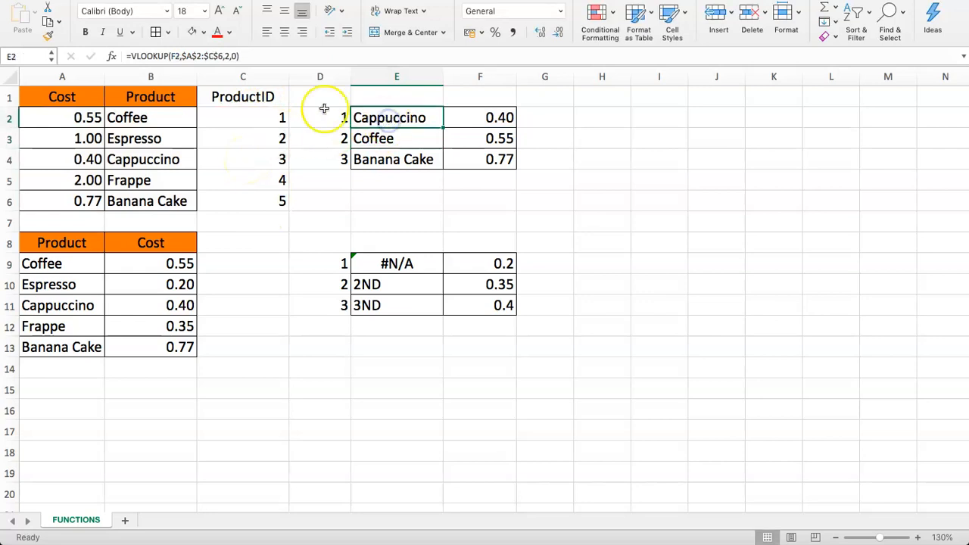
left_click(228, 55)
left_click_drag(227, 55, 231, 55)
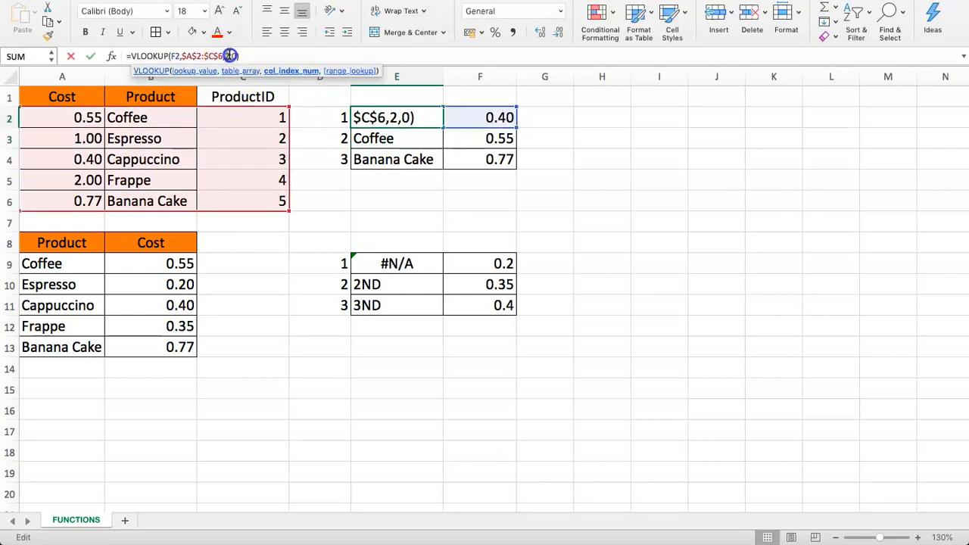
type("3")
key("Return")
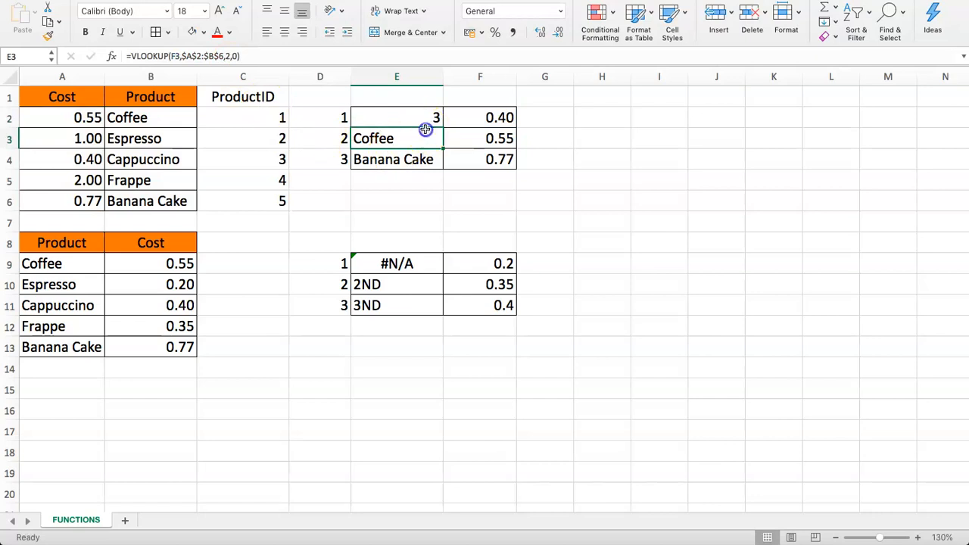
Step: Trace the E2 lookup from F2 through row 4 of the first table, and compare it with the column order in A9:B13
left_click(496, 119)
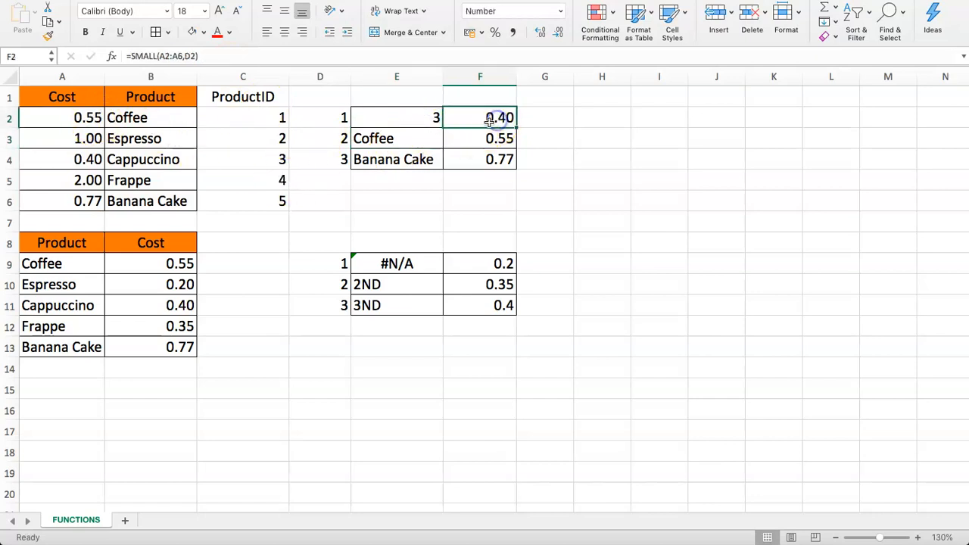
left_click(74, 159)
left_click_drag(204, 159, 241, 163)
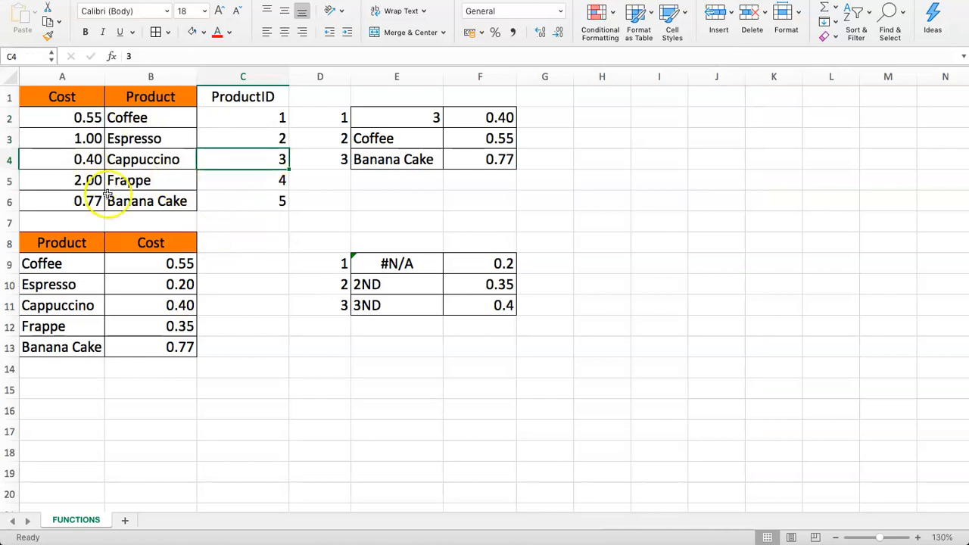
left_click_drag(45, 261, 56, 348)
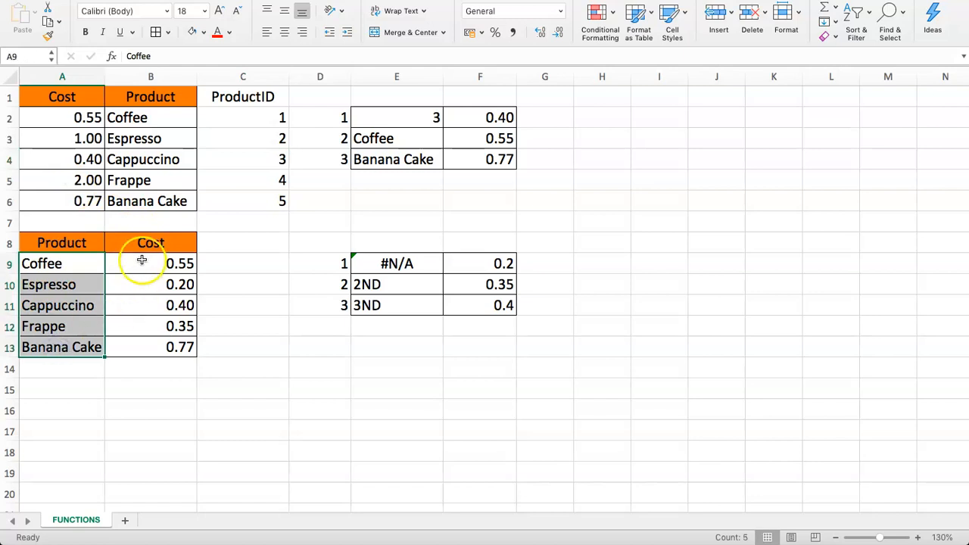
left_click_drag(151, 262, 158, 350)
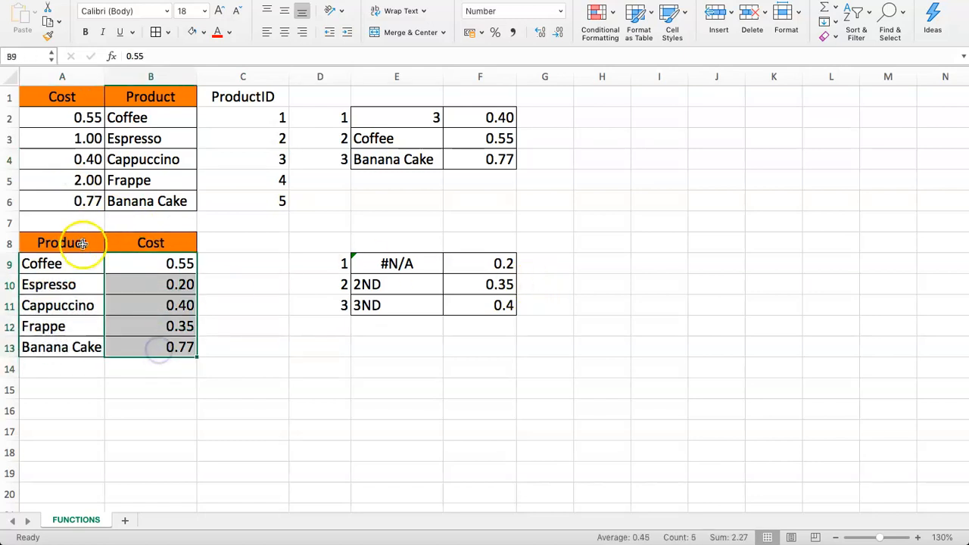